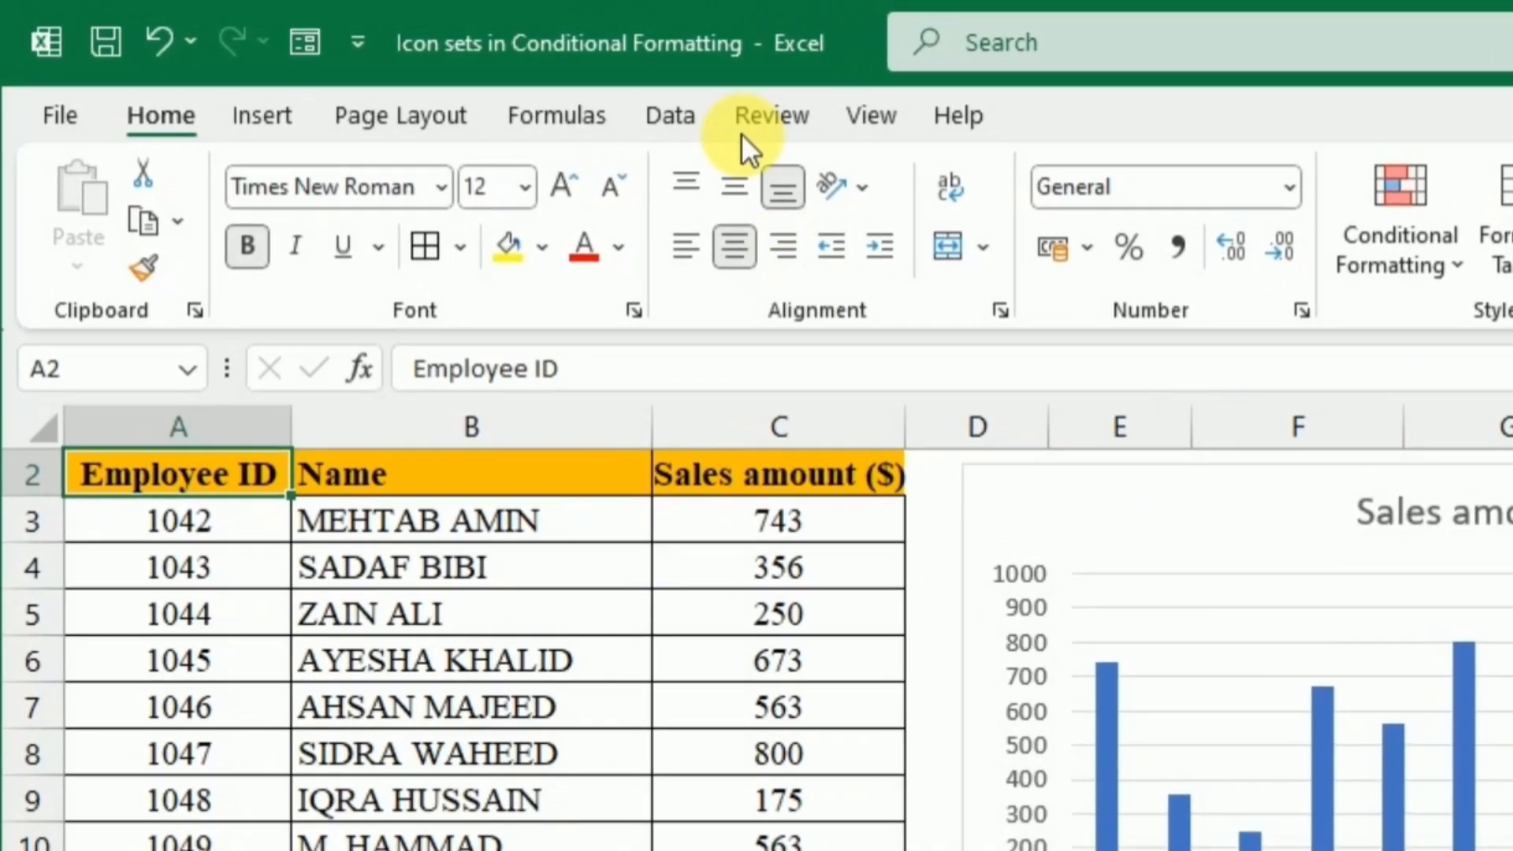
Run the accessibility check on the workbook and review the issue categories from Color and Contrast through Tables
{"action": "left_click", "coordinate": [759, 121]}
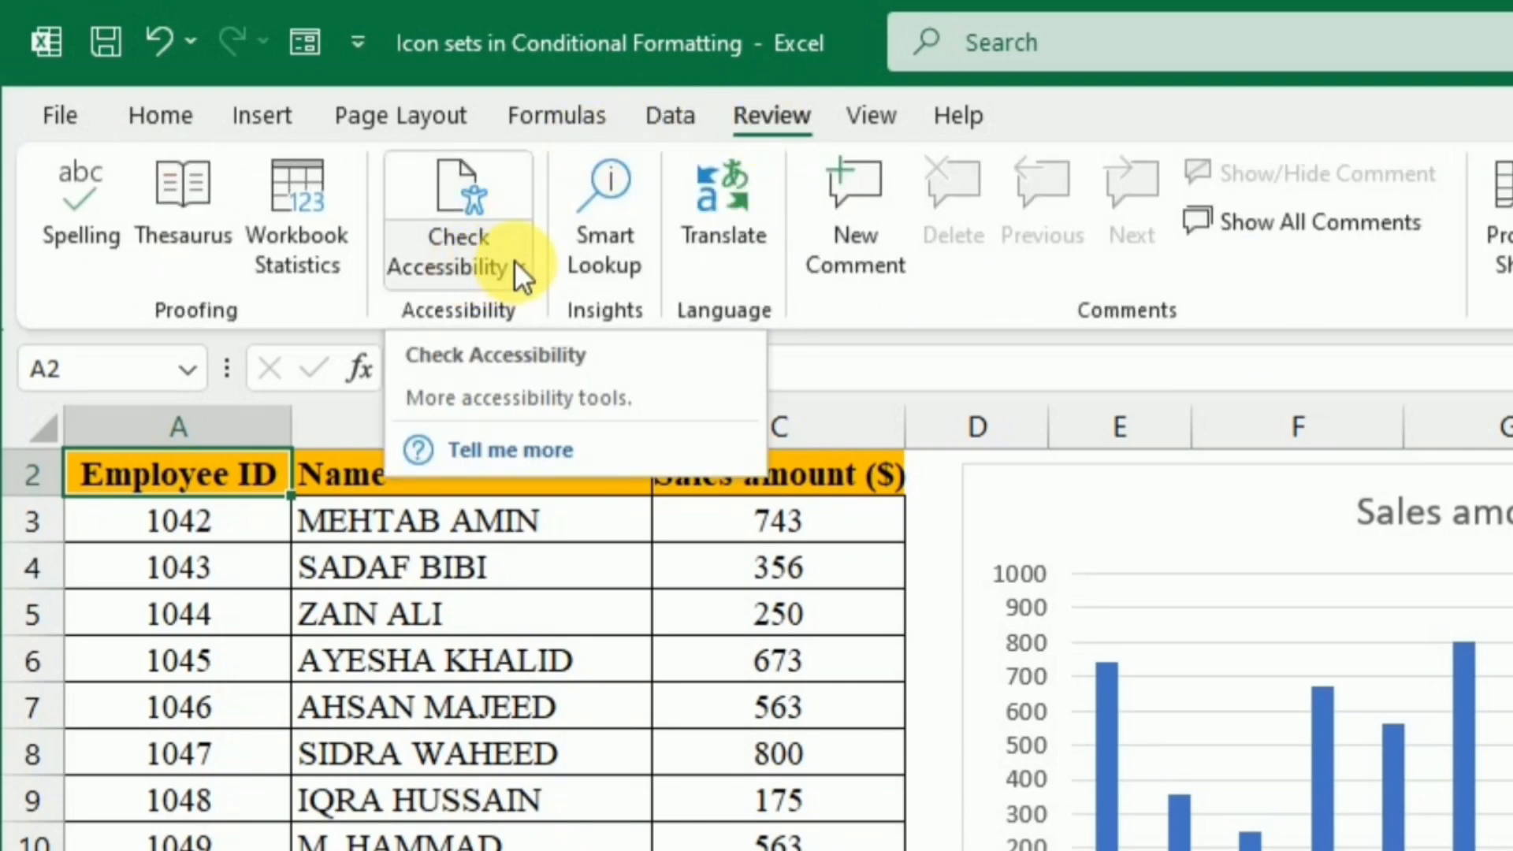
{"action": "left_click", "coordinate": [511, 197]}
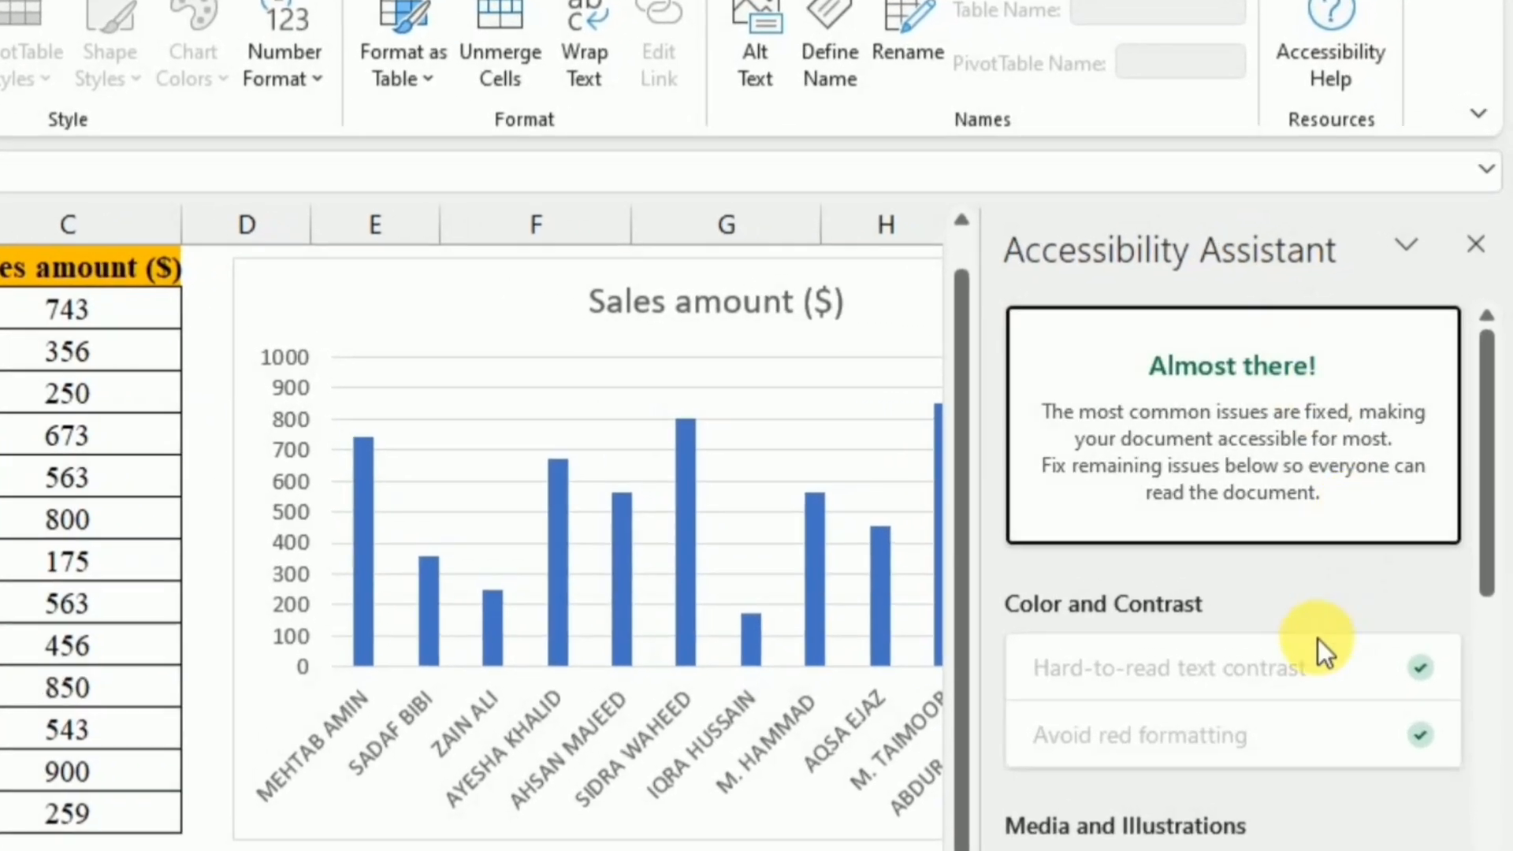
{"action": "scroll", "coordinate": [1318, 638], "scroll_direction": "down", "scroll_amount": 1}
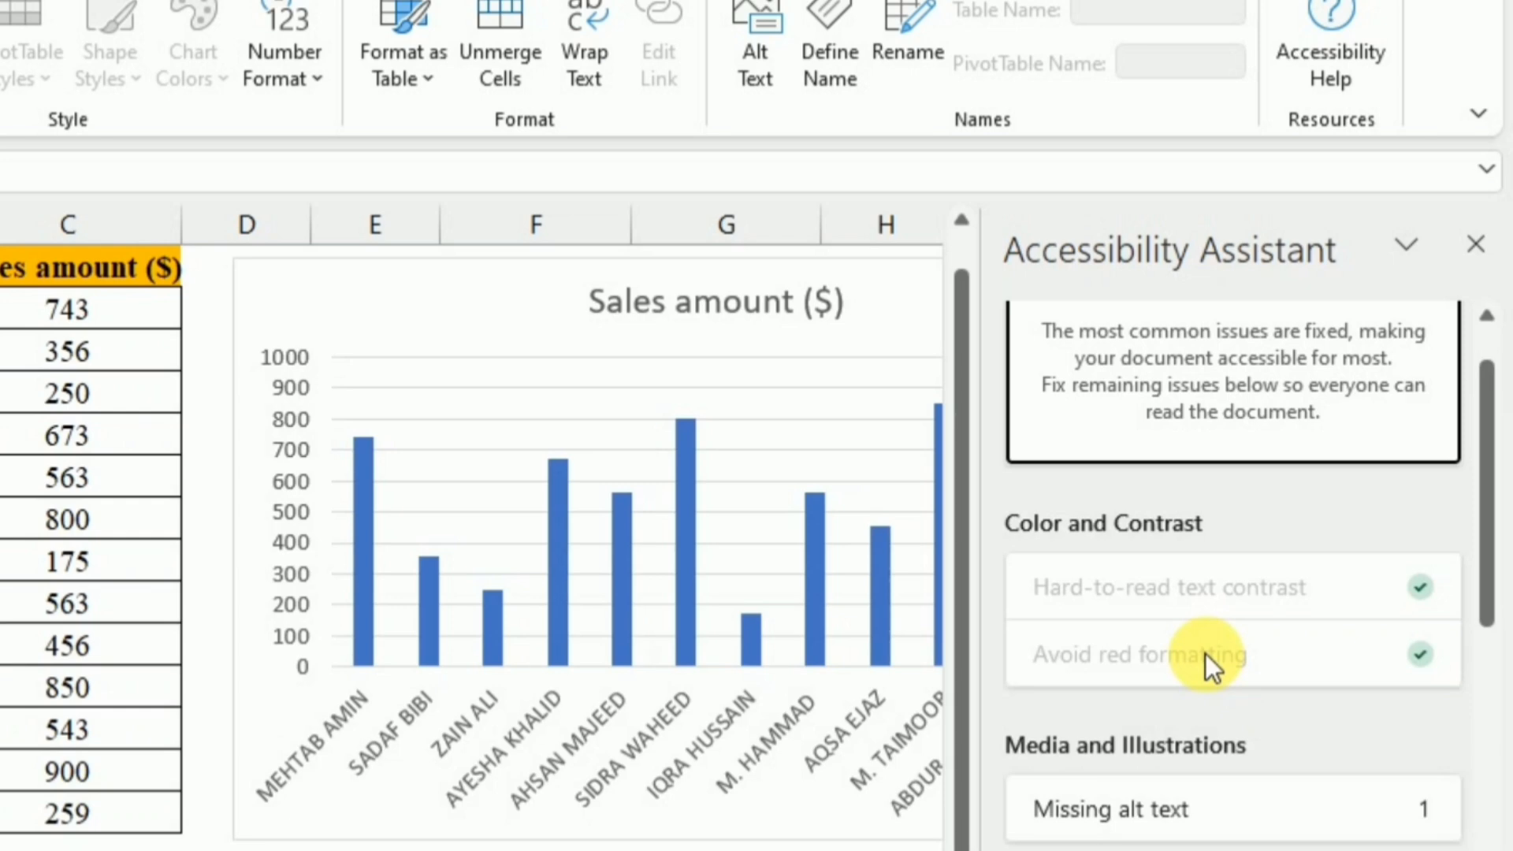
{"action": "scroll", "coordinate": [1204, 659], "scroll_direction": "down", "scroll_amount": 2}
{"action": "scroll", "coordinate": [1204, 660], "scroll_direction": "down", "scroll_amount": 7}
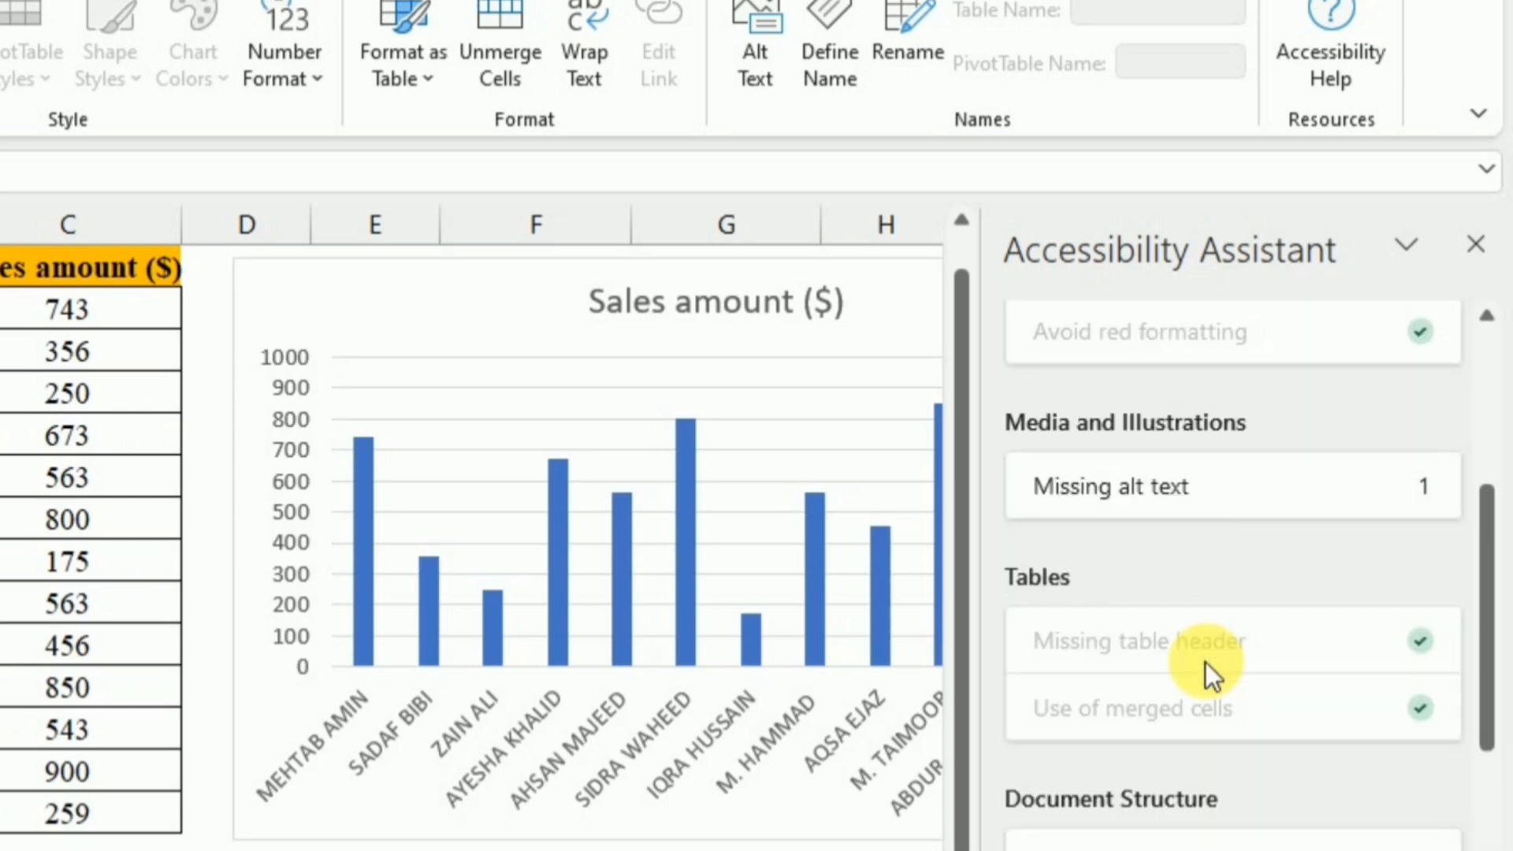
{"action": "scroll", "coordinate": [1207, 670], "scroll_direction": "up", "scroll_amount": 10}
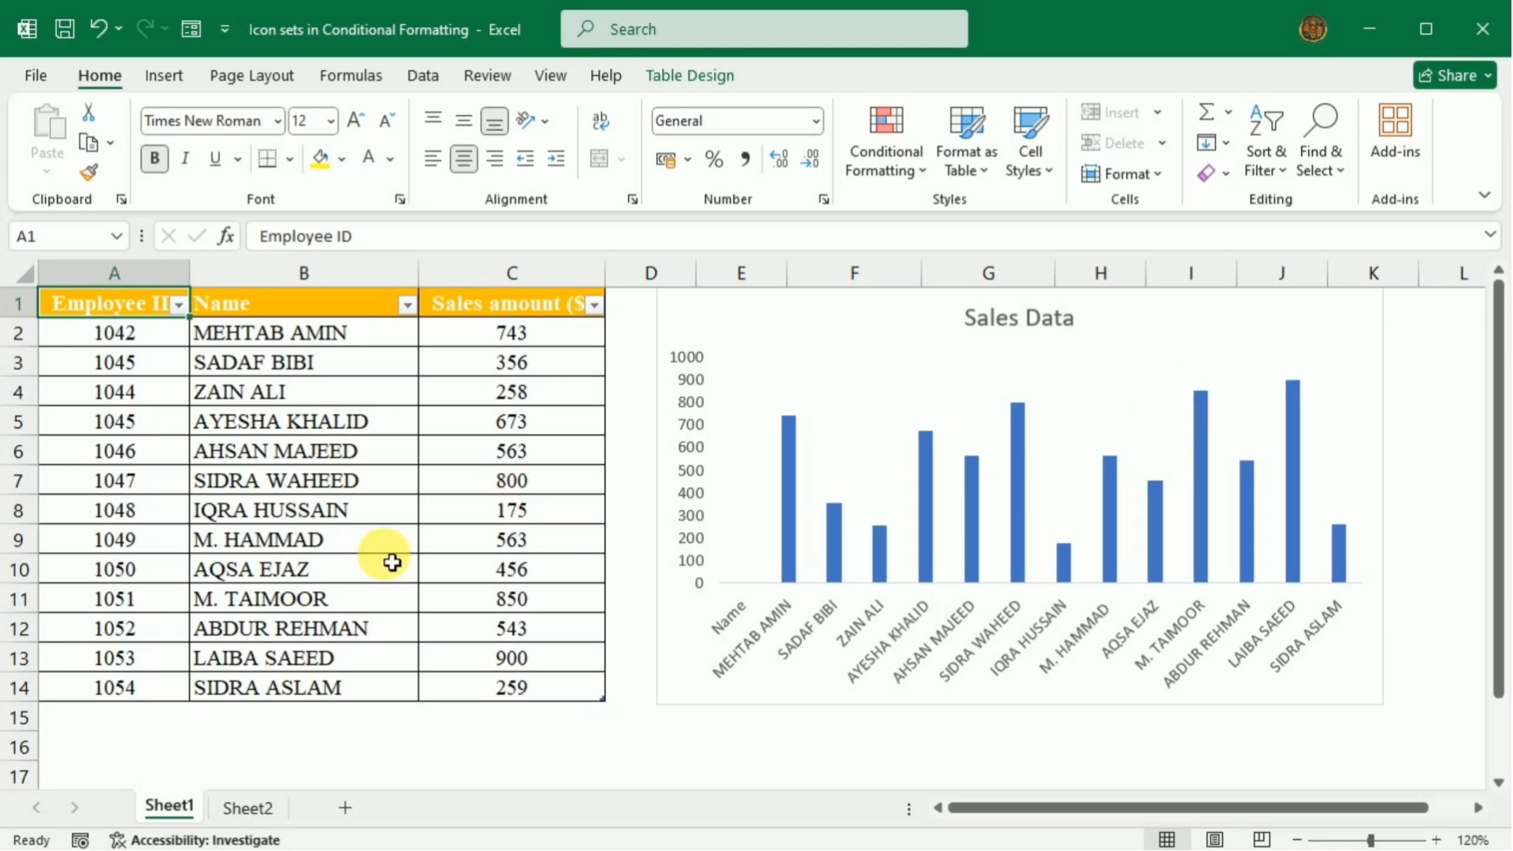
Run the accessibility check on the formatted sales table, review the remaining issues and close the Accessibility Assistant
{"action": "left_click", "coordinate": [484, 77]}
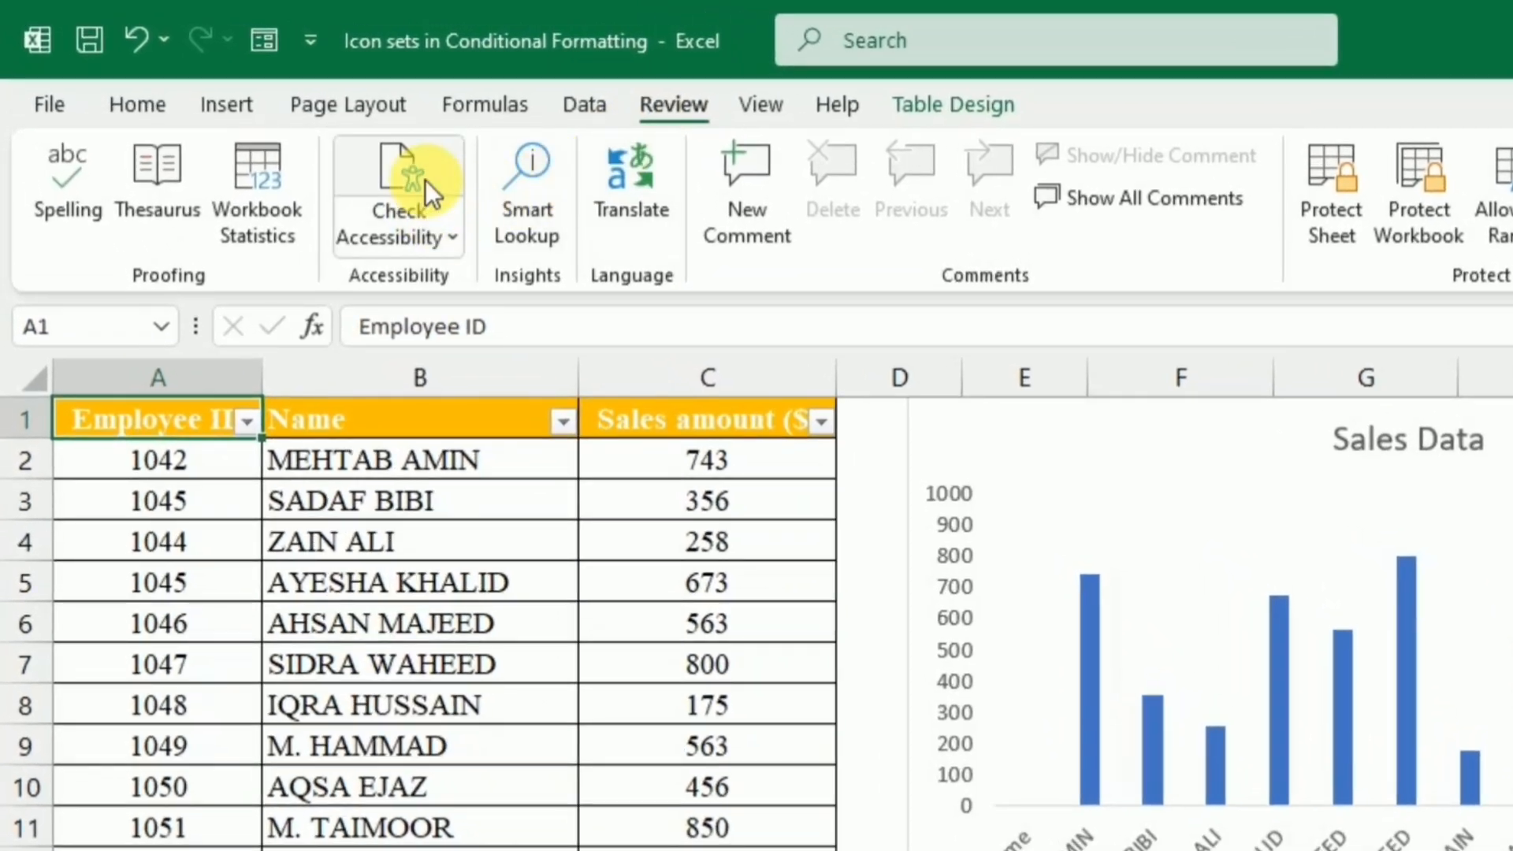
{"action": "left_click", "coordinate": [420, 176]}
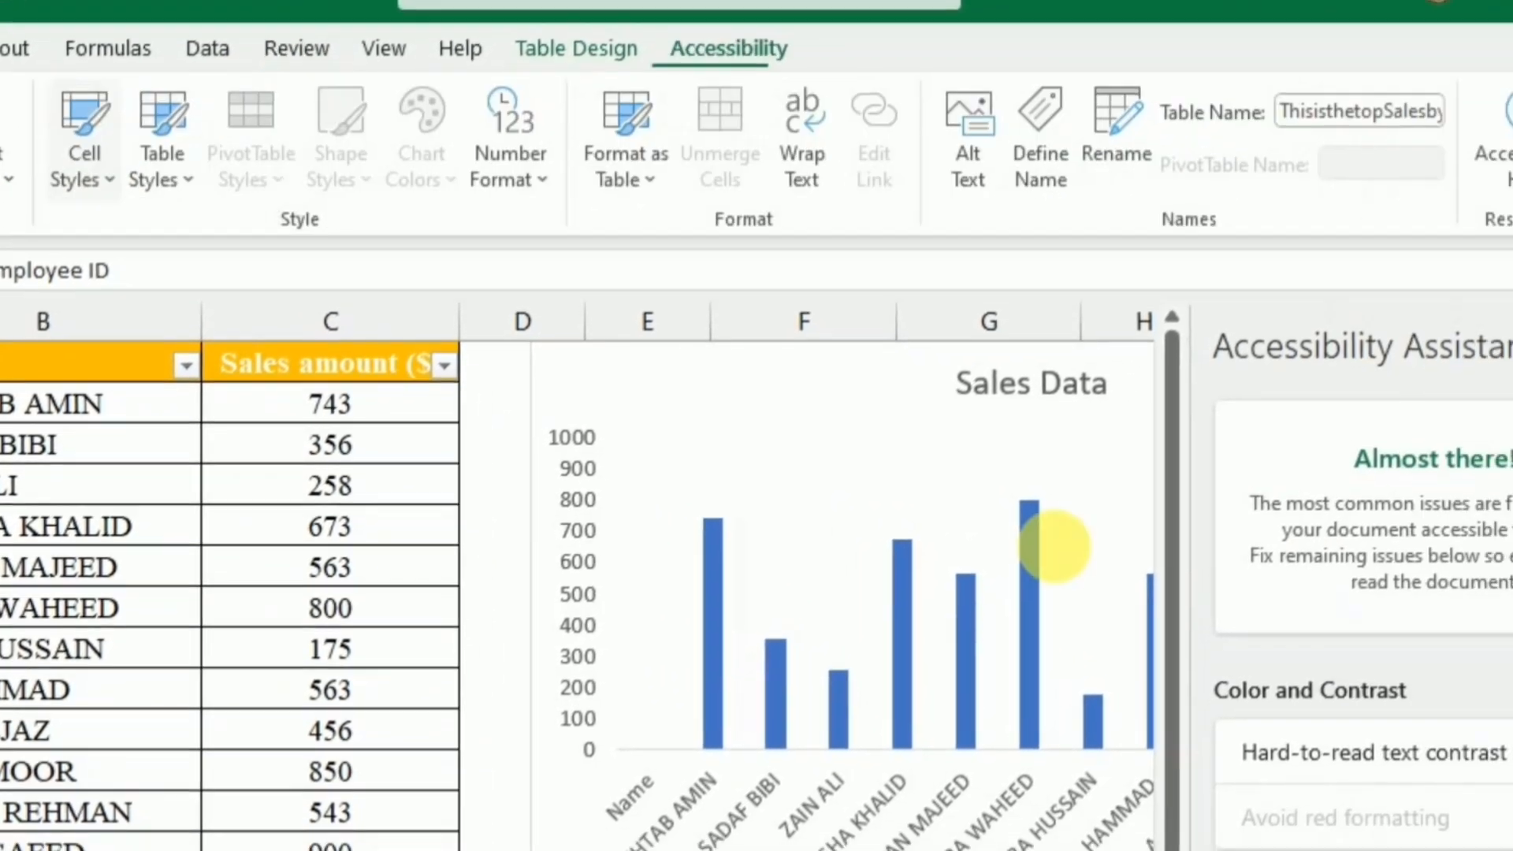
{"action": "scroll", "coordinate": [1096, 839], "scroll_direction": "down", "scroll_amount": 4}
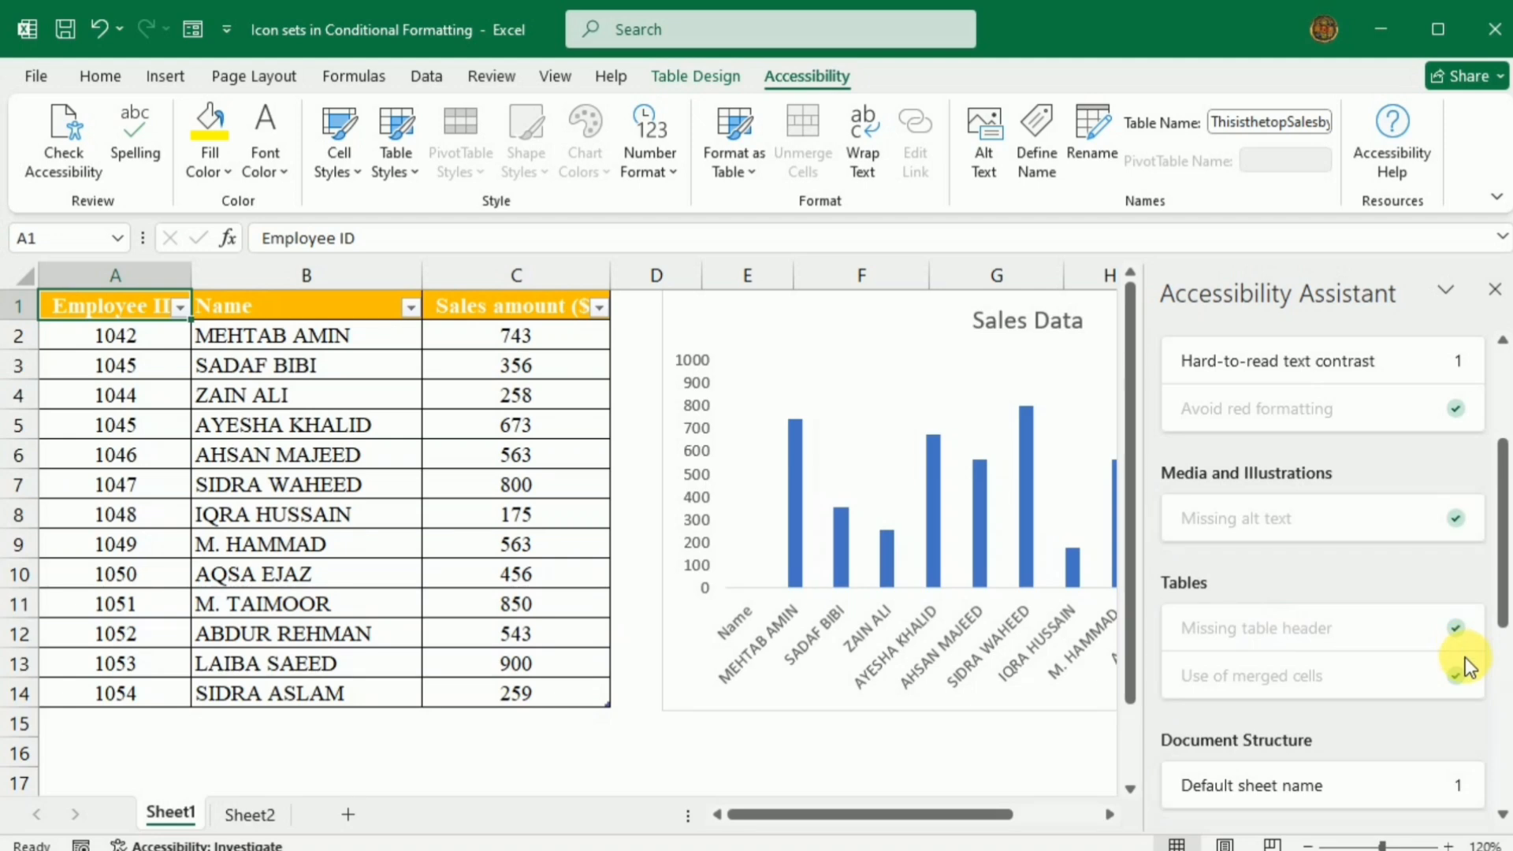
{"action": "left_click", "coordinate": [1495, 289]}
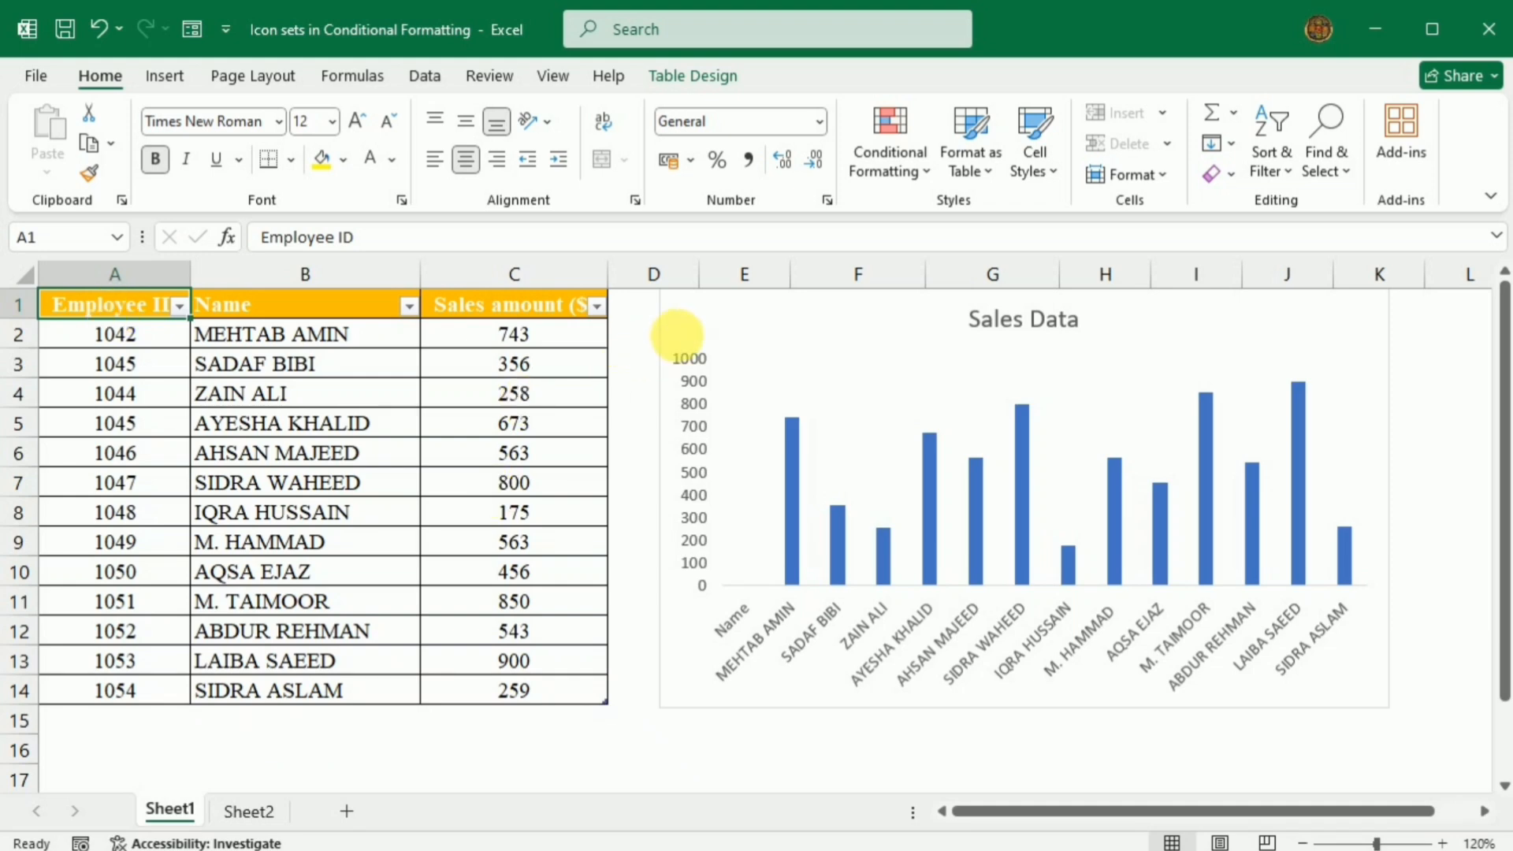
Review the alt text of the Sales Data chart, then close it and deselect the chart
{"action": "left_click", "coordinate": [694, 341]}
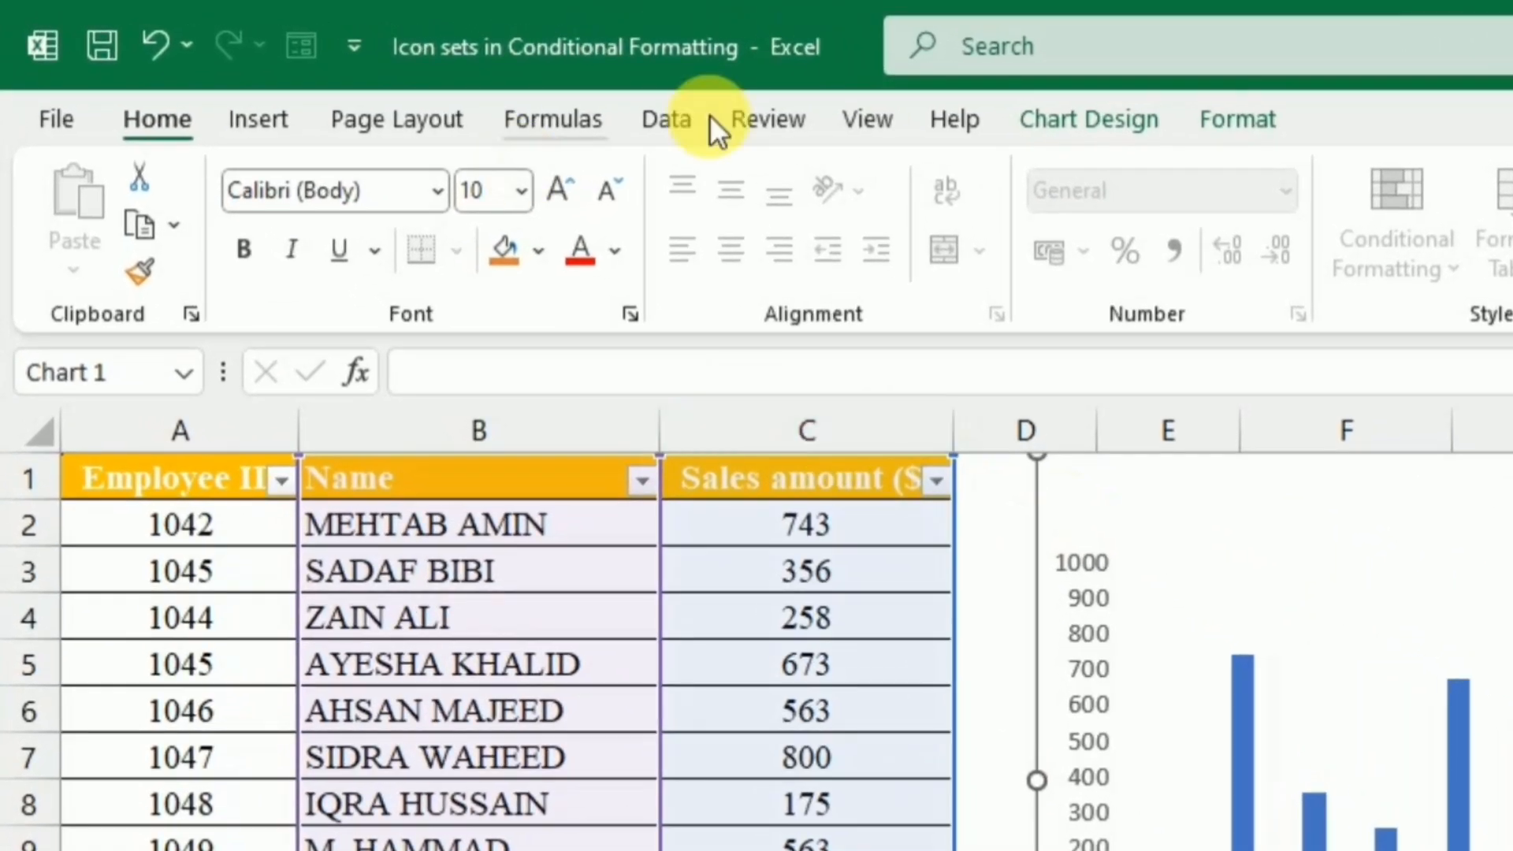
{"action": "left_click", "coordinate": [770, 123]}
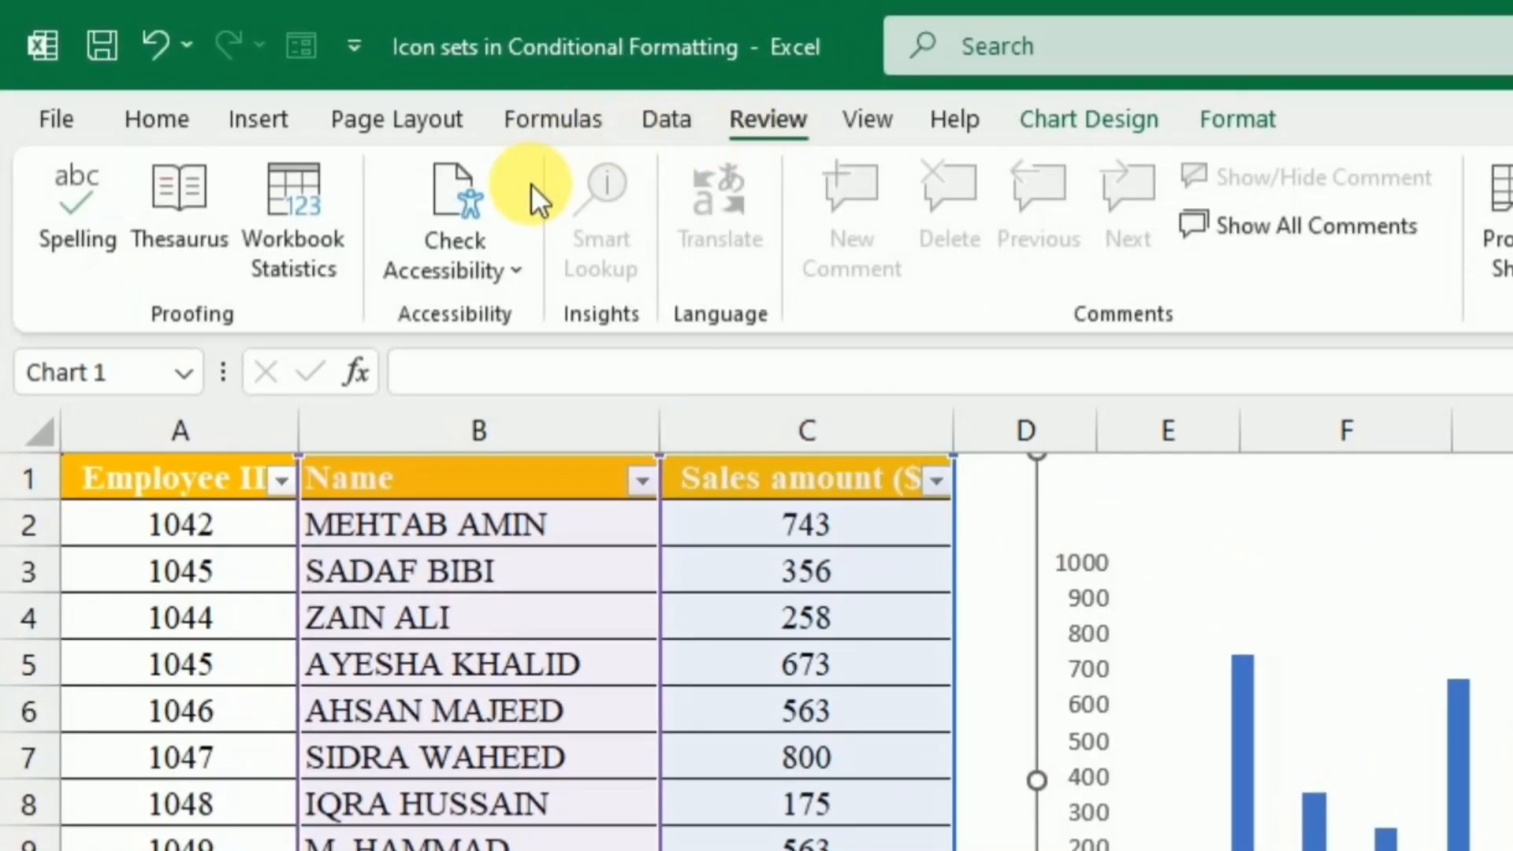
{"action": "left_click", "coordinate": [520, 273]}
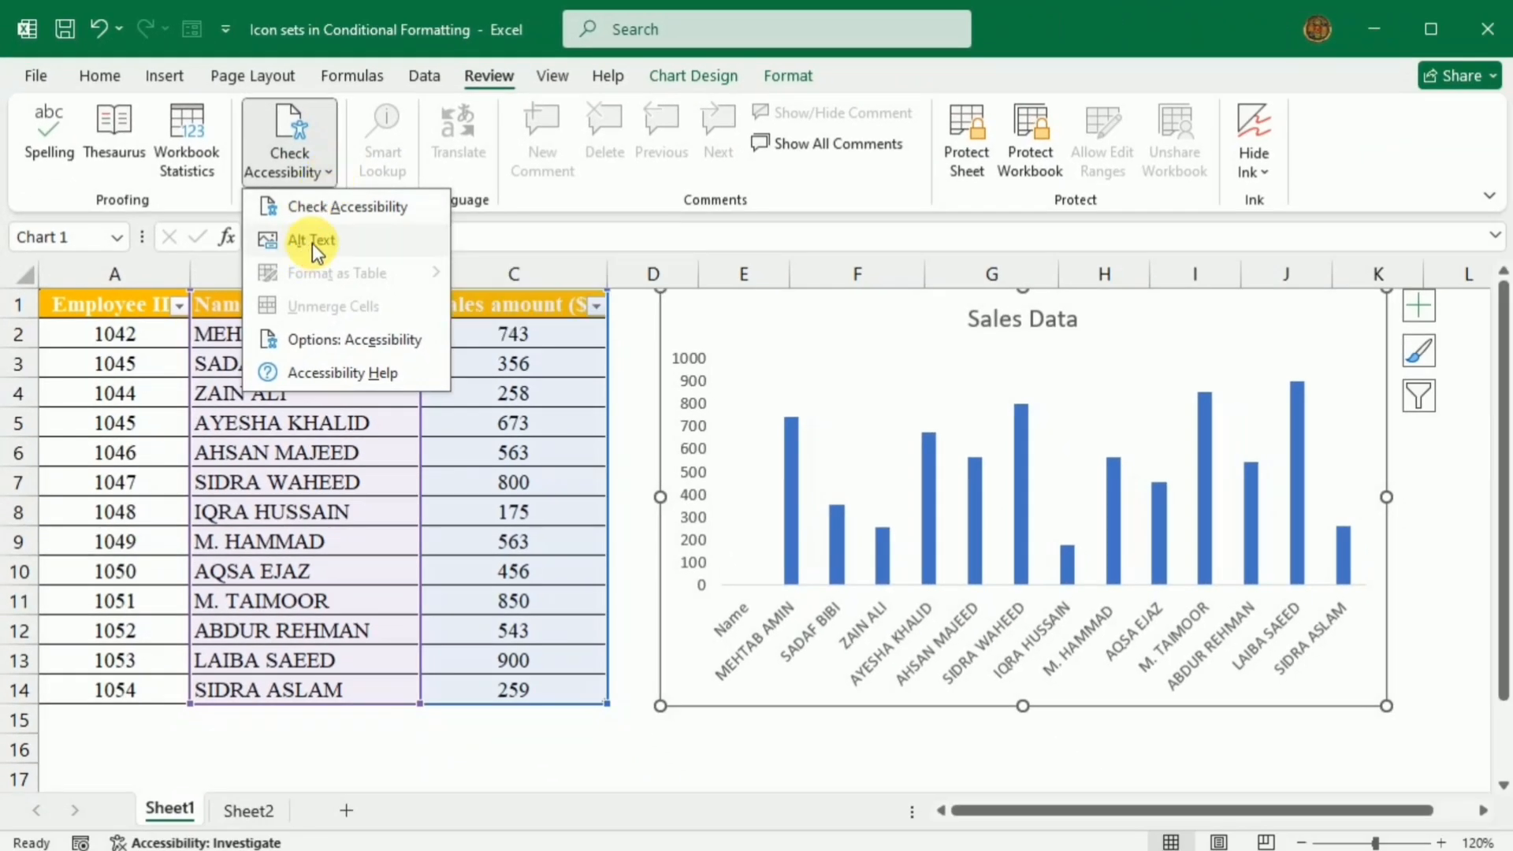
{"action": "left_click", "coordinate": [312, 243]}
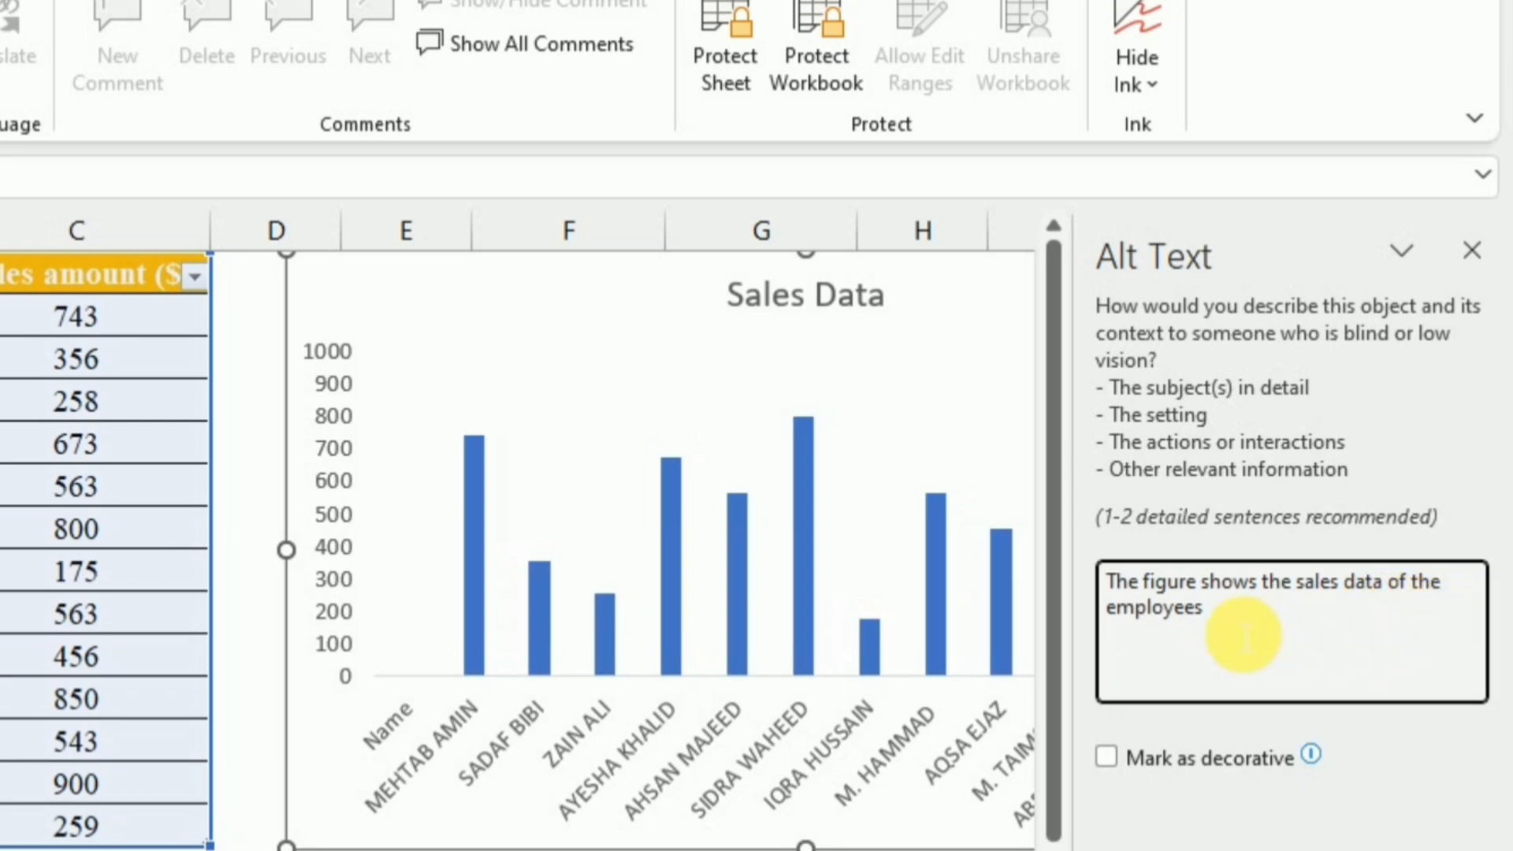
{"action": "left_click", "coordinate": [1470, 251]}
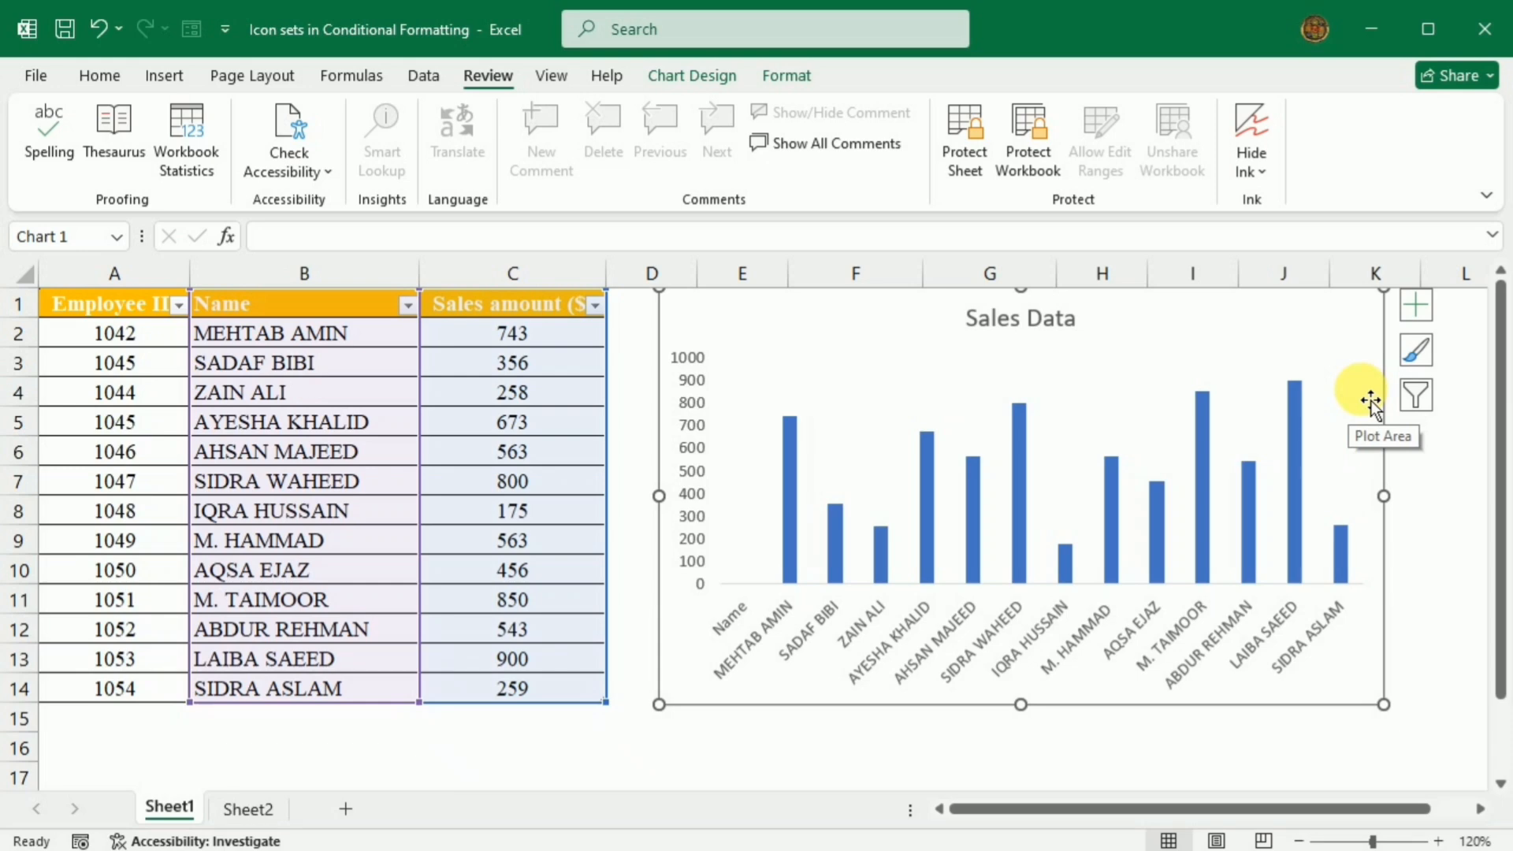
{"action": "key", "text": "Escape"}
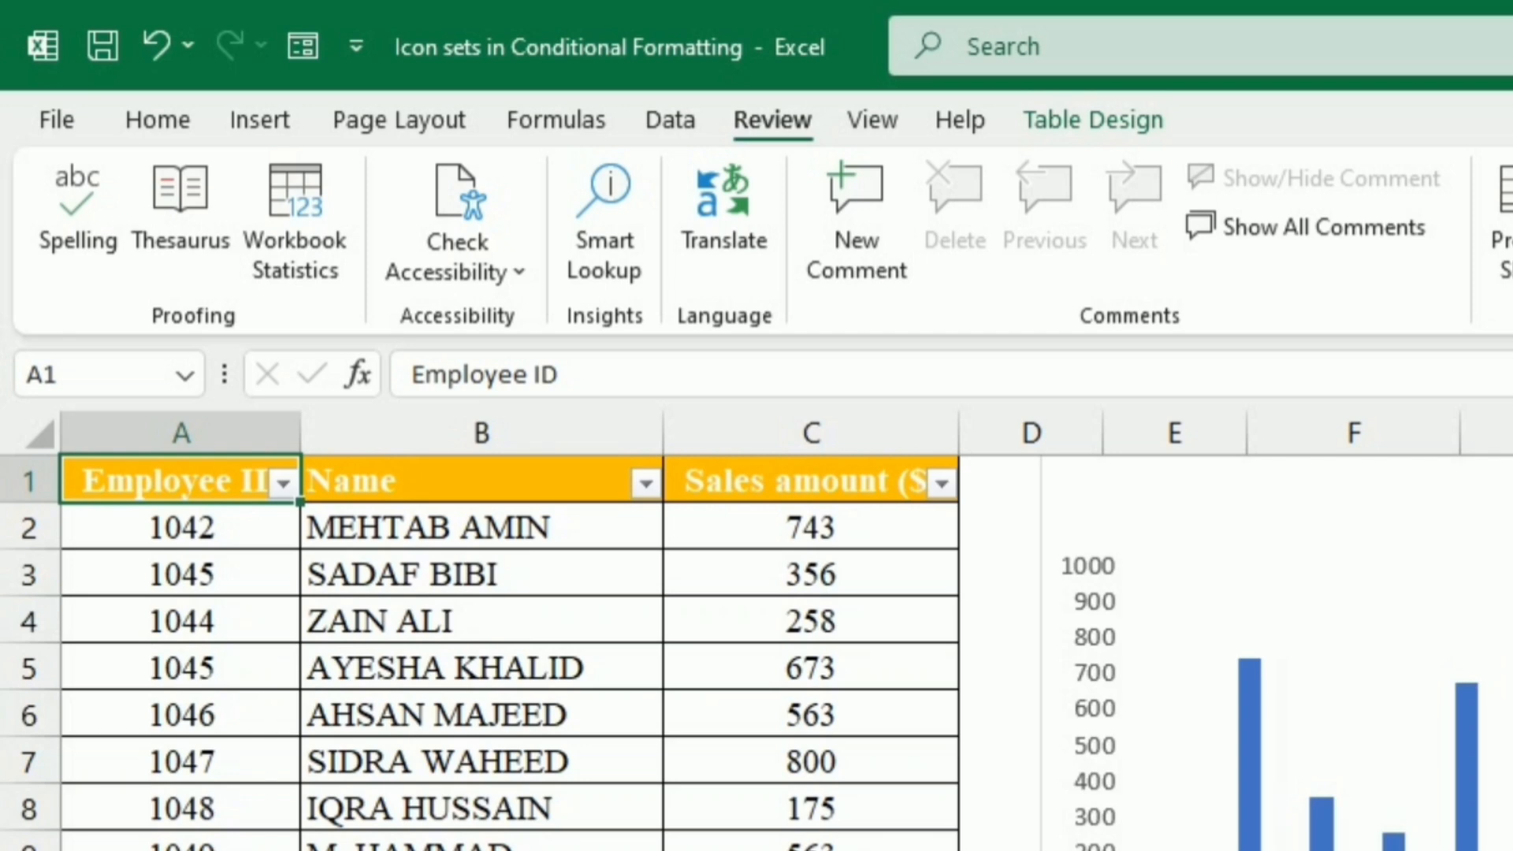
Use the accessibility check to resolve the hard-to-read text contrast issue by filling the table's header row with dark blue
{"action": "left_click", "coordinate": [509, 278]}
{"action": "left_click", "coordinate": [527, 330]}
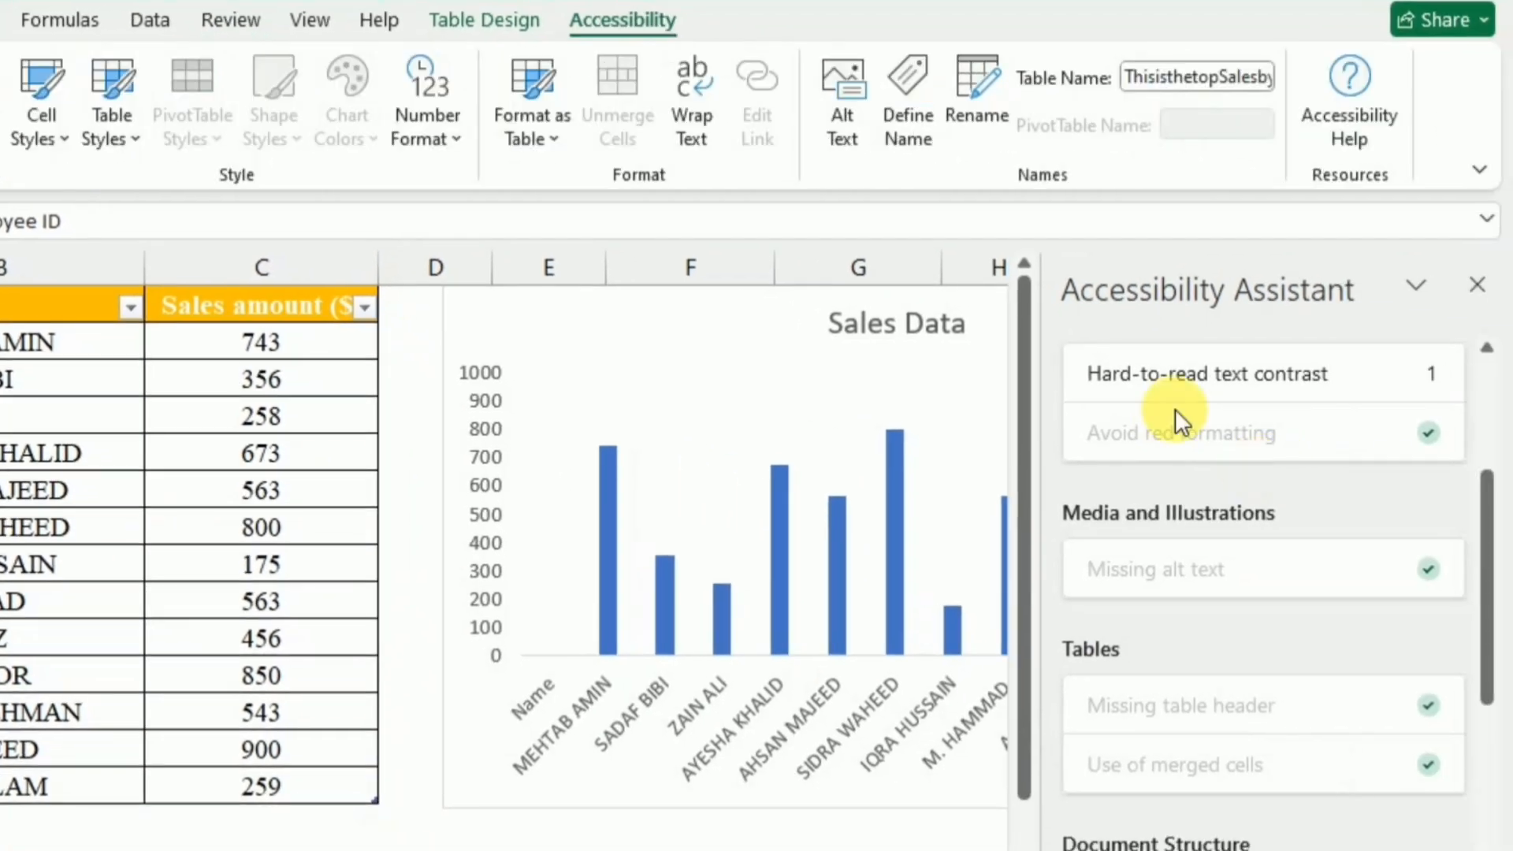
{"action": "scroll", "coordinate": [1332, 552], "scroll_direction": "up", "scroll_amount": 3}
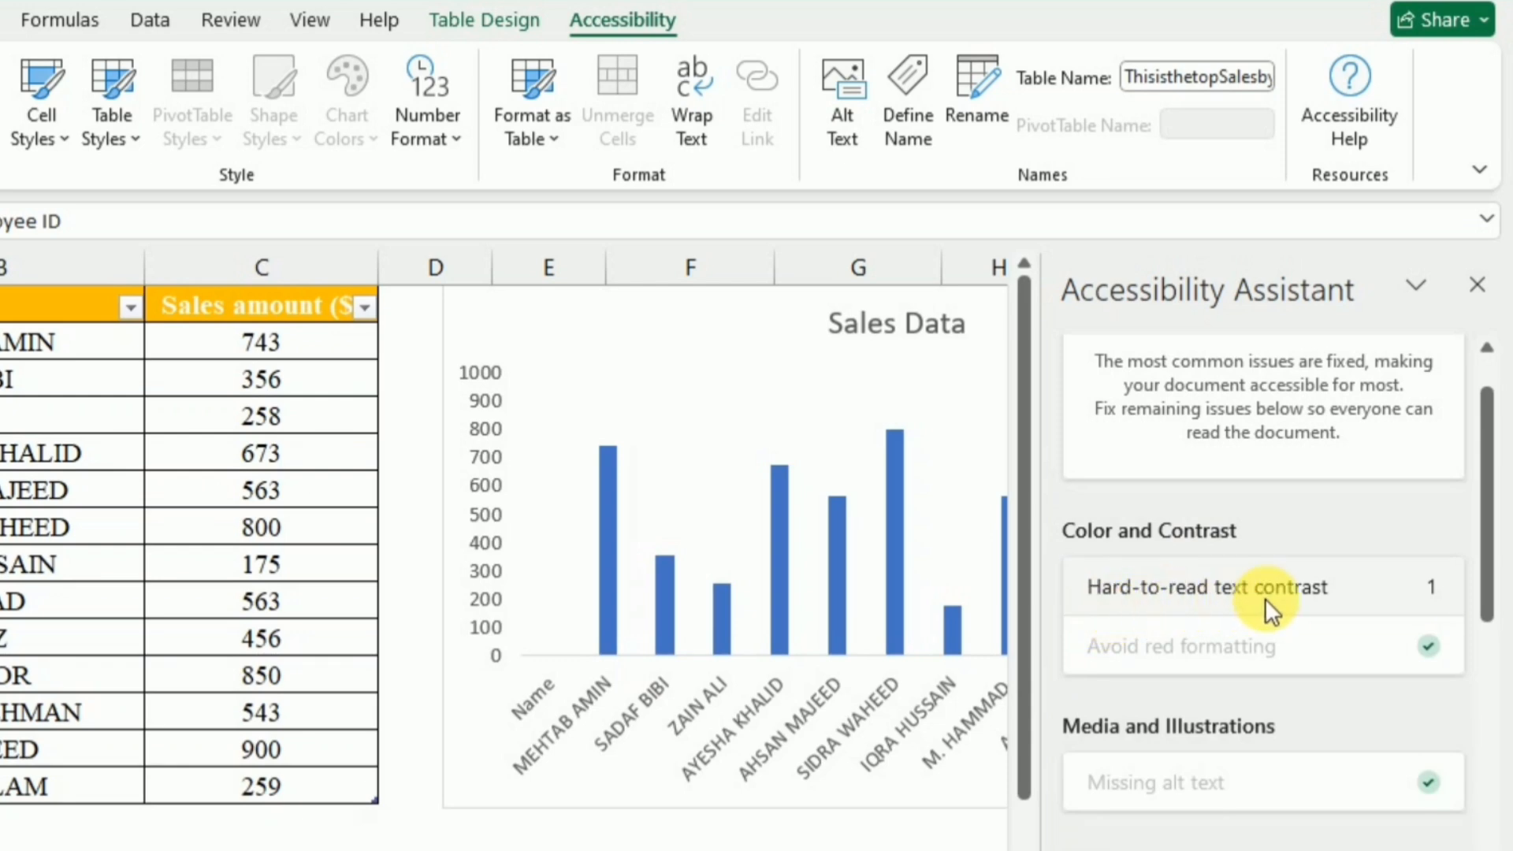
{"action": "left_click", "coordinate": [1222, 603]}
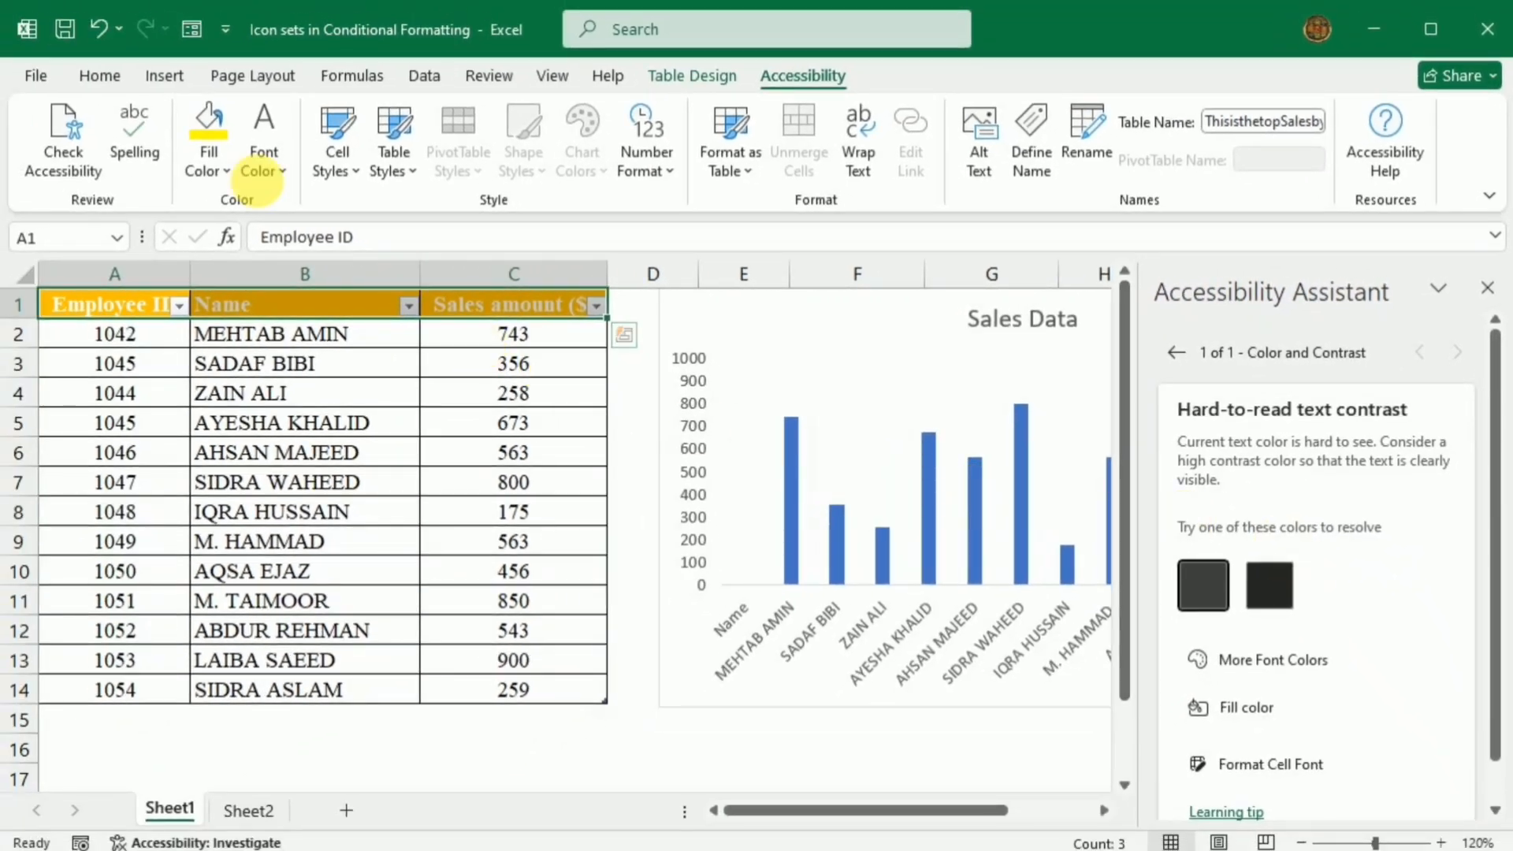
{"action": "left_click", "coordinate": [224, 172]}
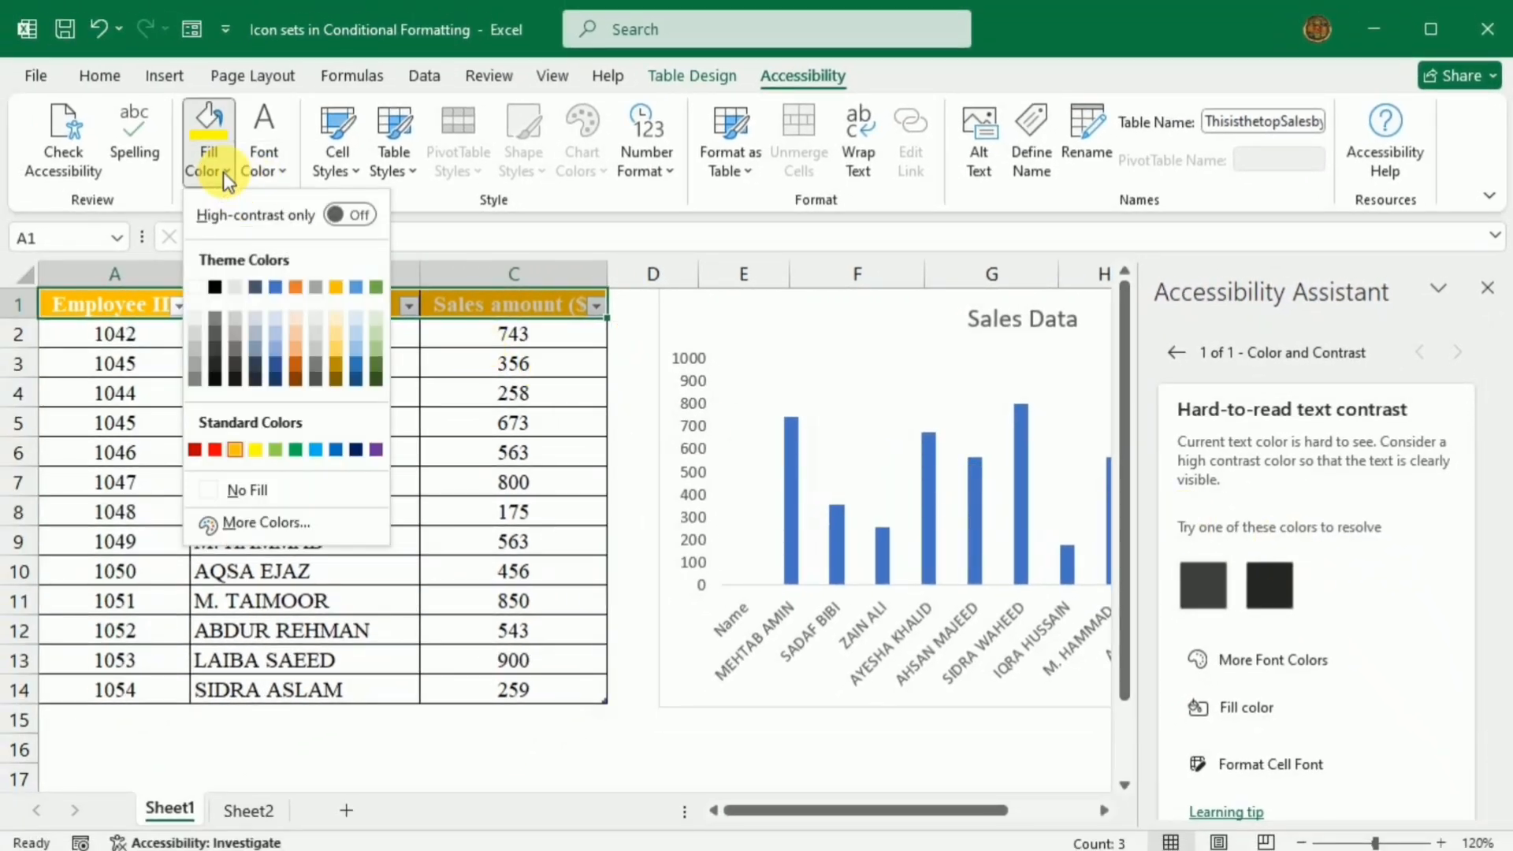
{"action": "left_click", "coordinate": [277, 381]}
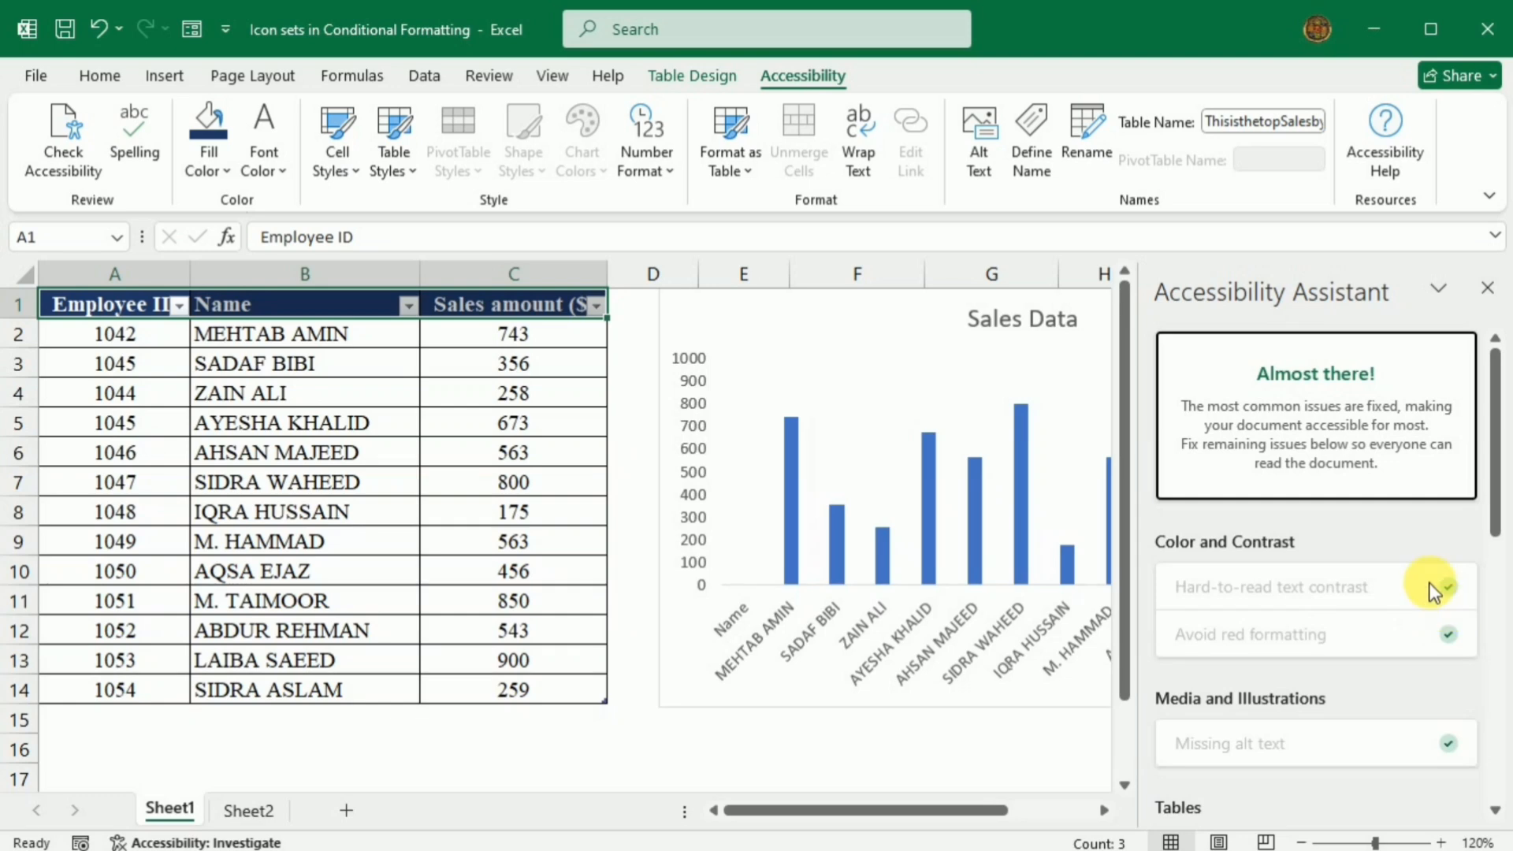
{"action": "left_click", "coordinate": [1487, 288]}
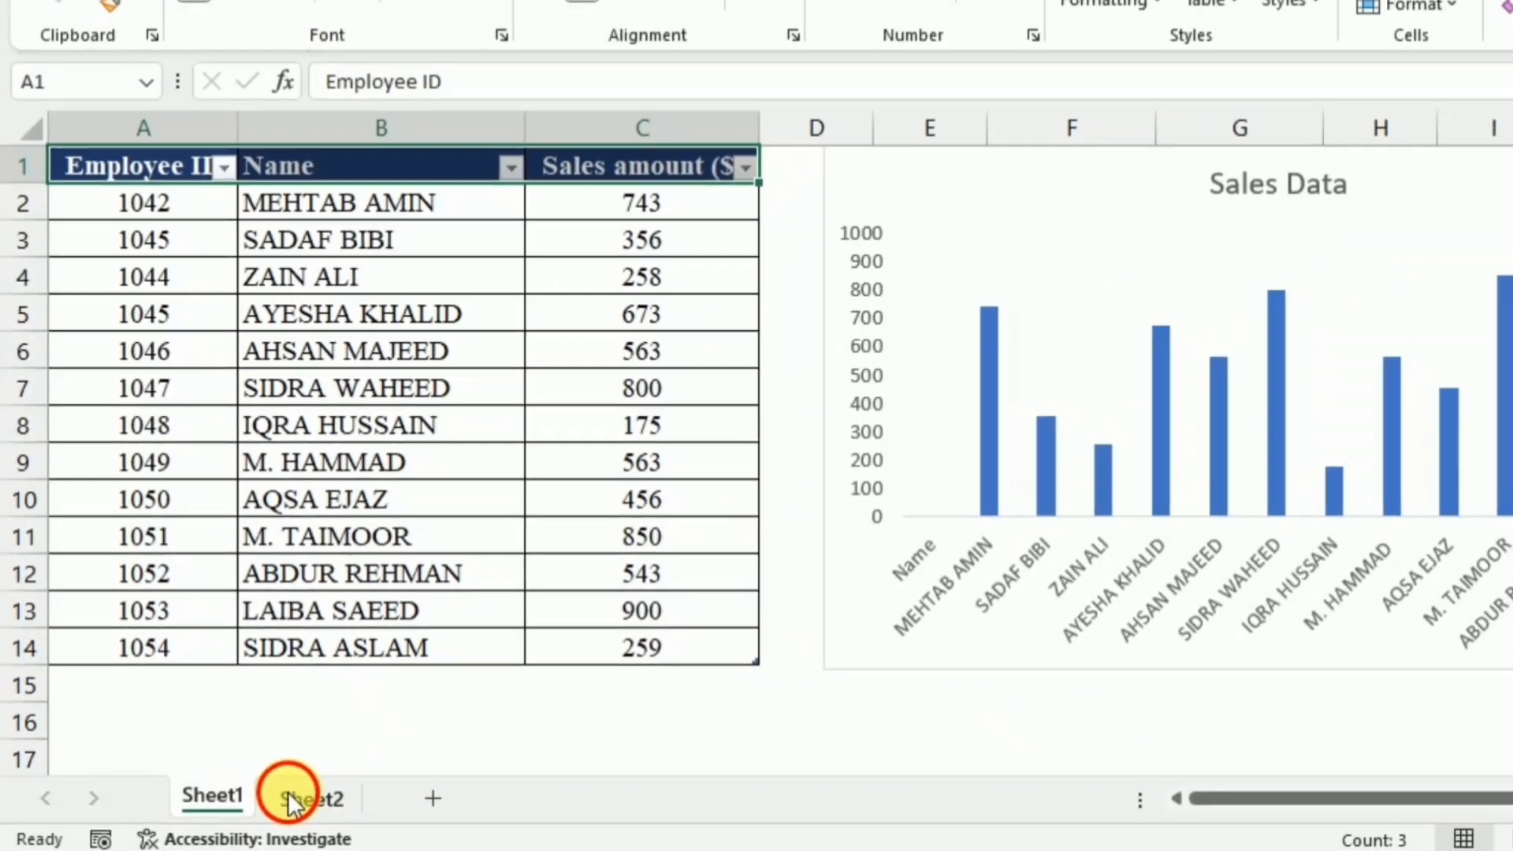
Delete the empty worksheet Sheet2
{"action": "left_click", "coordinate": [390, 776]}
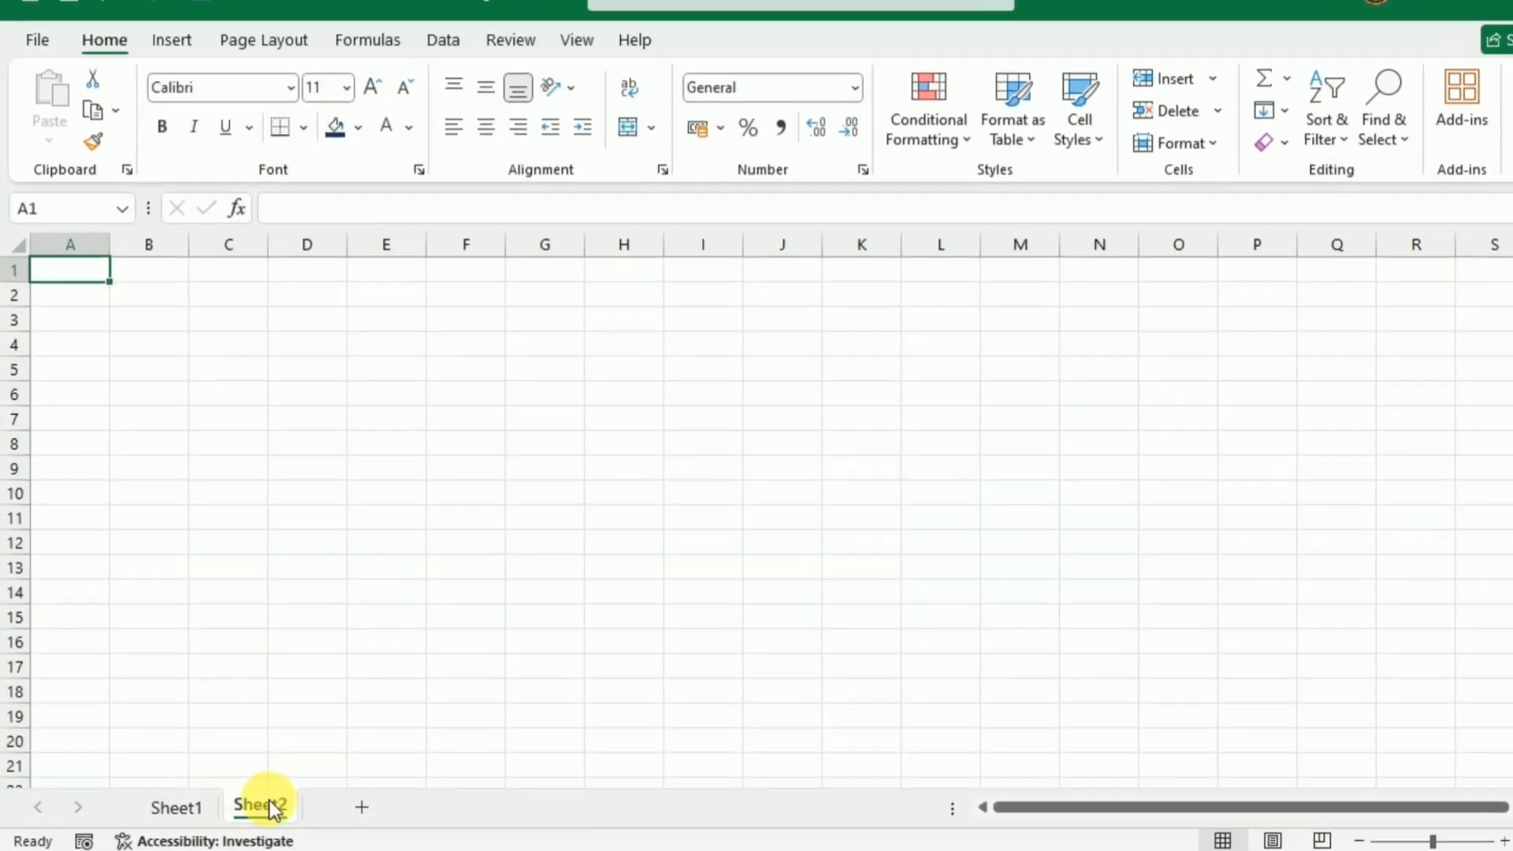
{"action": "right_click", "coordinate": [257, 801]}
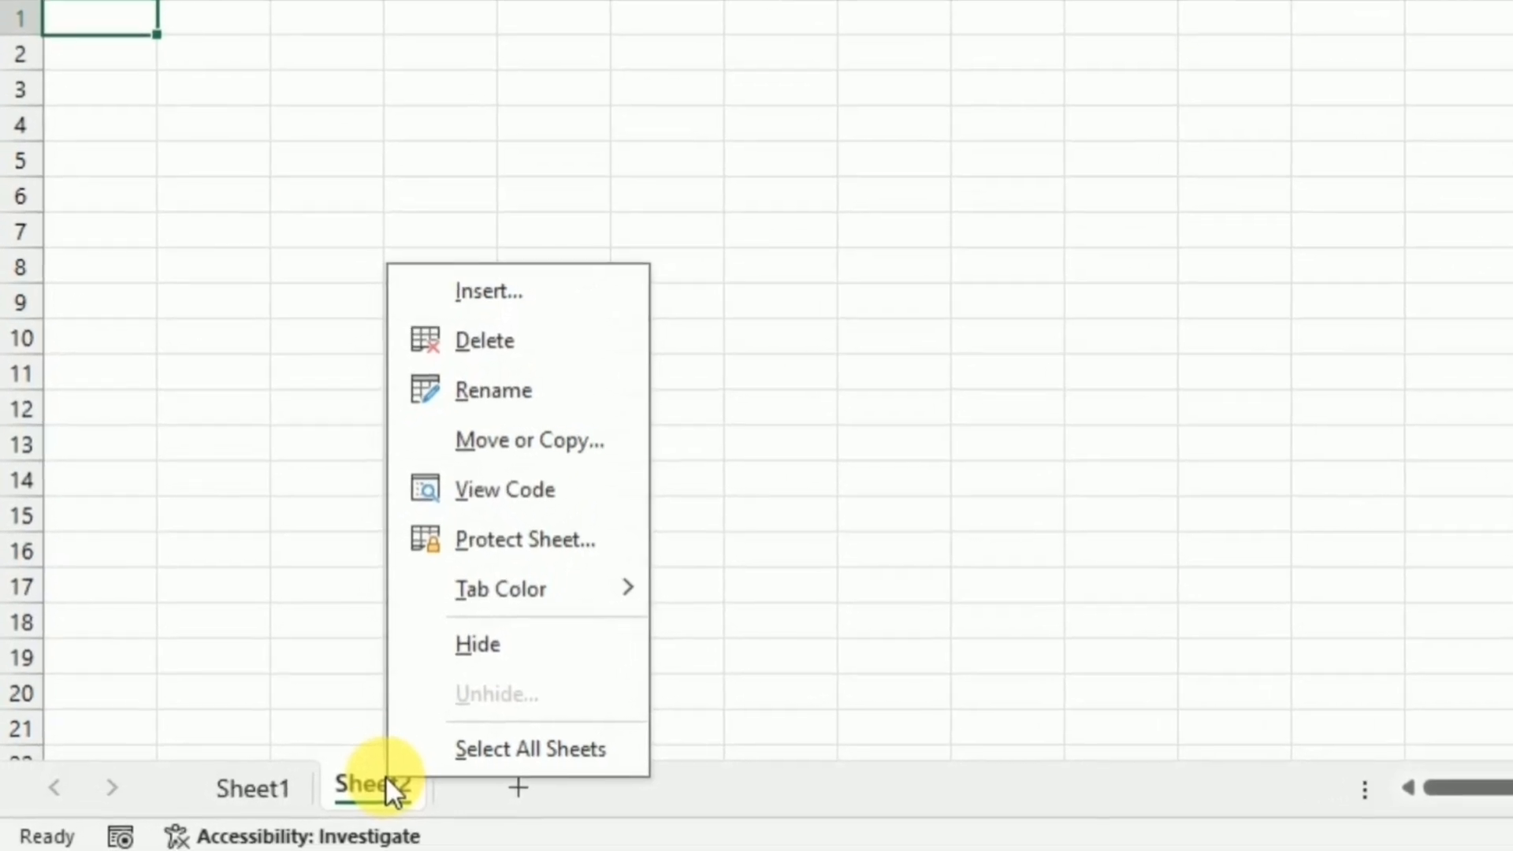
{"action": "left_click", "coordinate": [496, 340]}
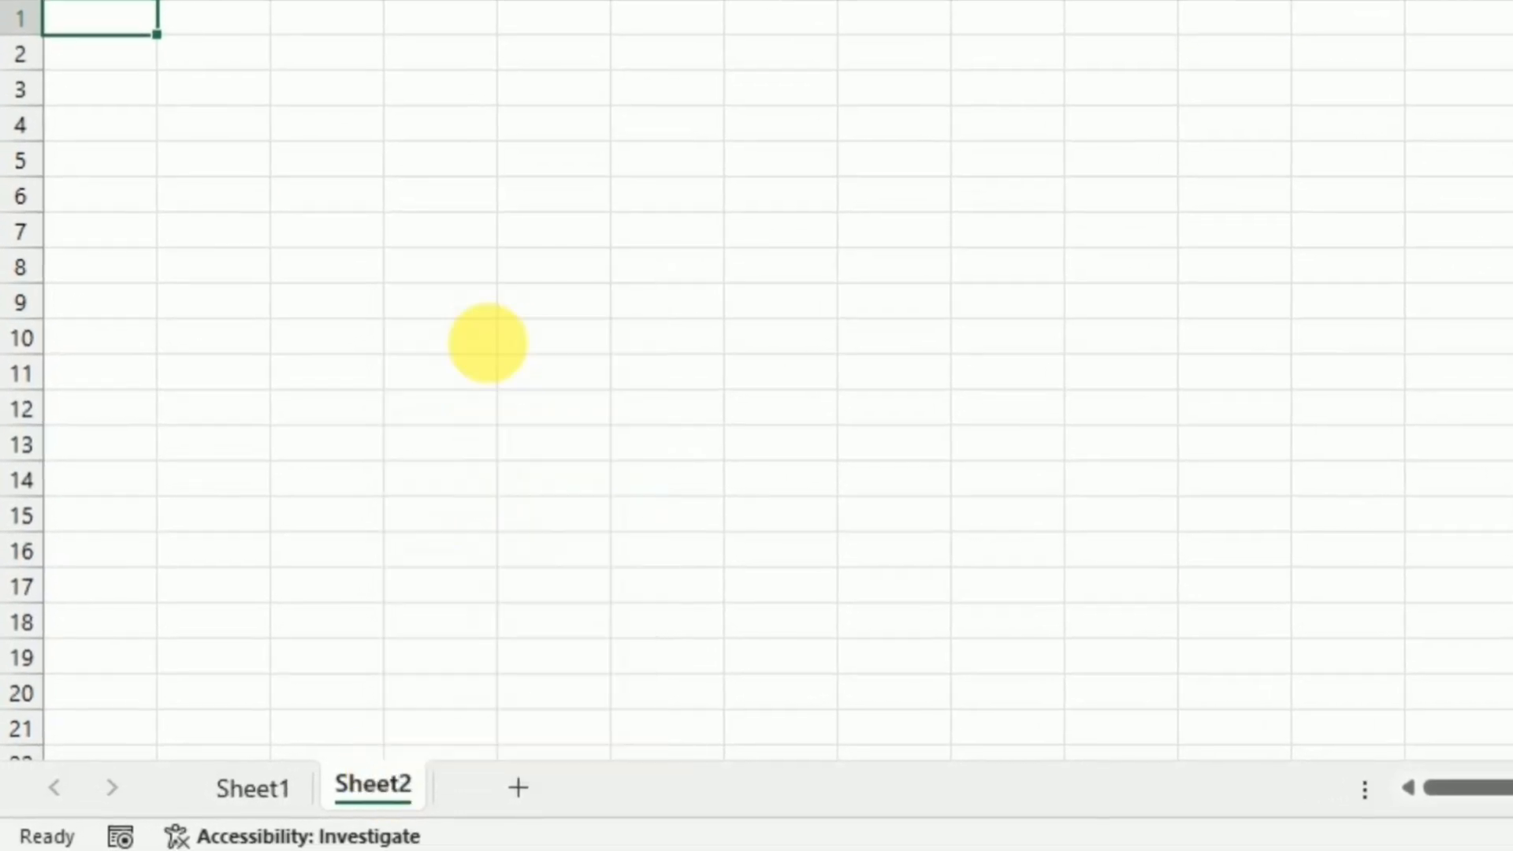
Rename the worksheet Sheet1 as "Sales data 2024"
{"action": "right_click", "coordinate": [262, 791]}
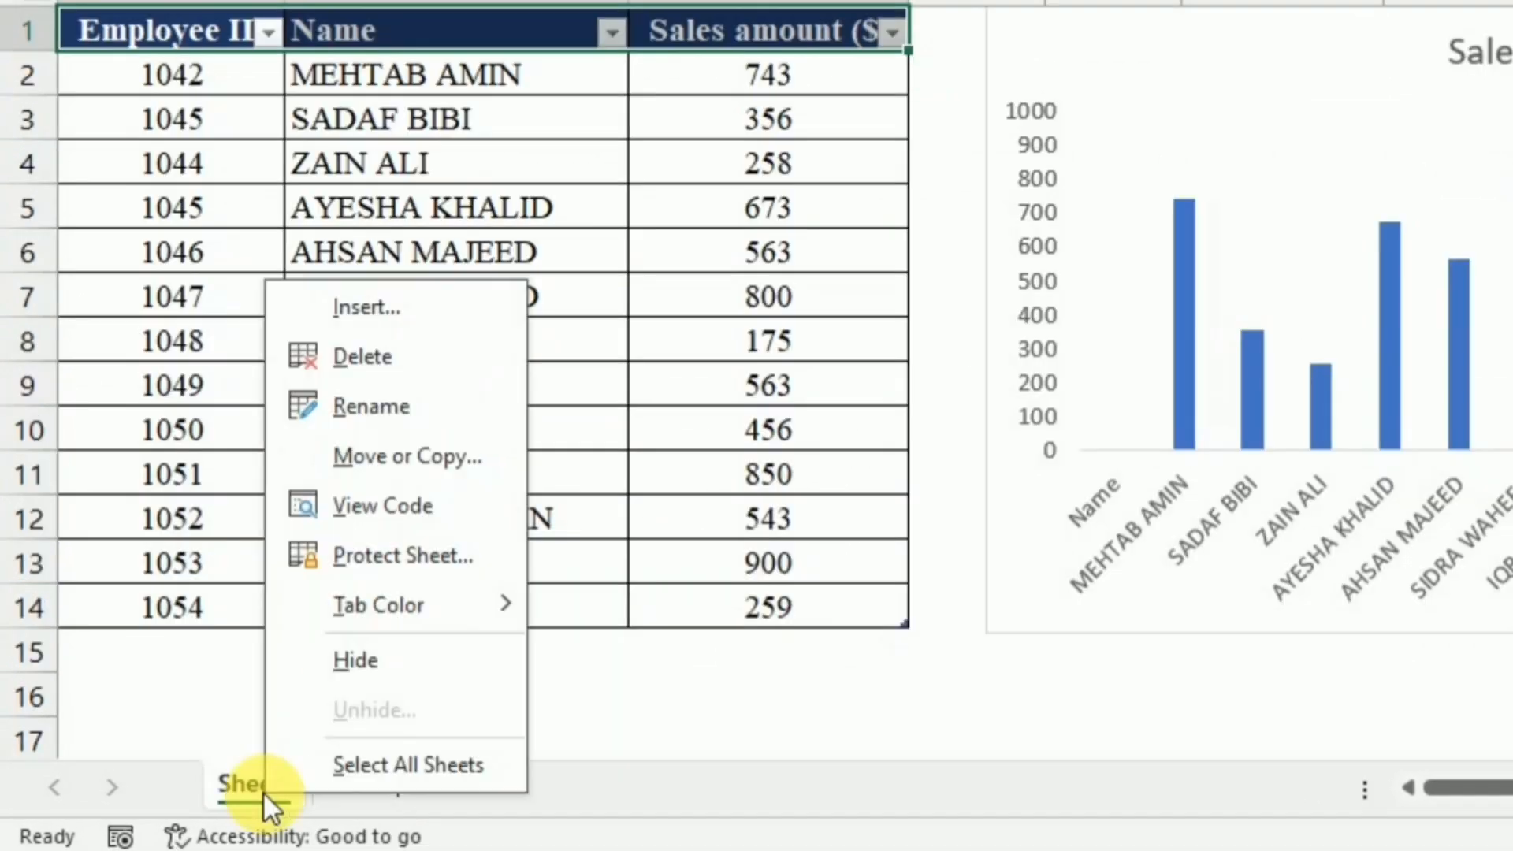
{"action": "left_click", "coordinate": [377, 417]}
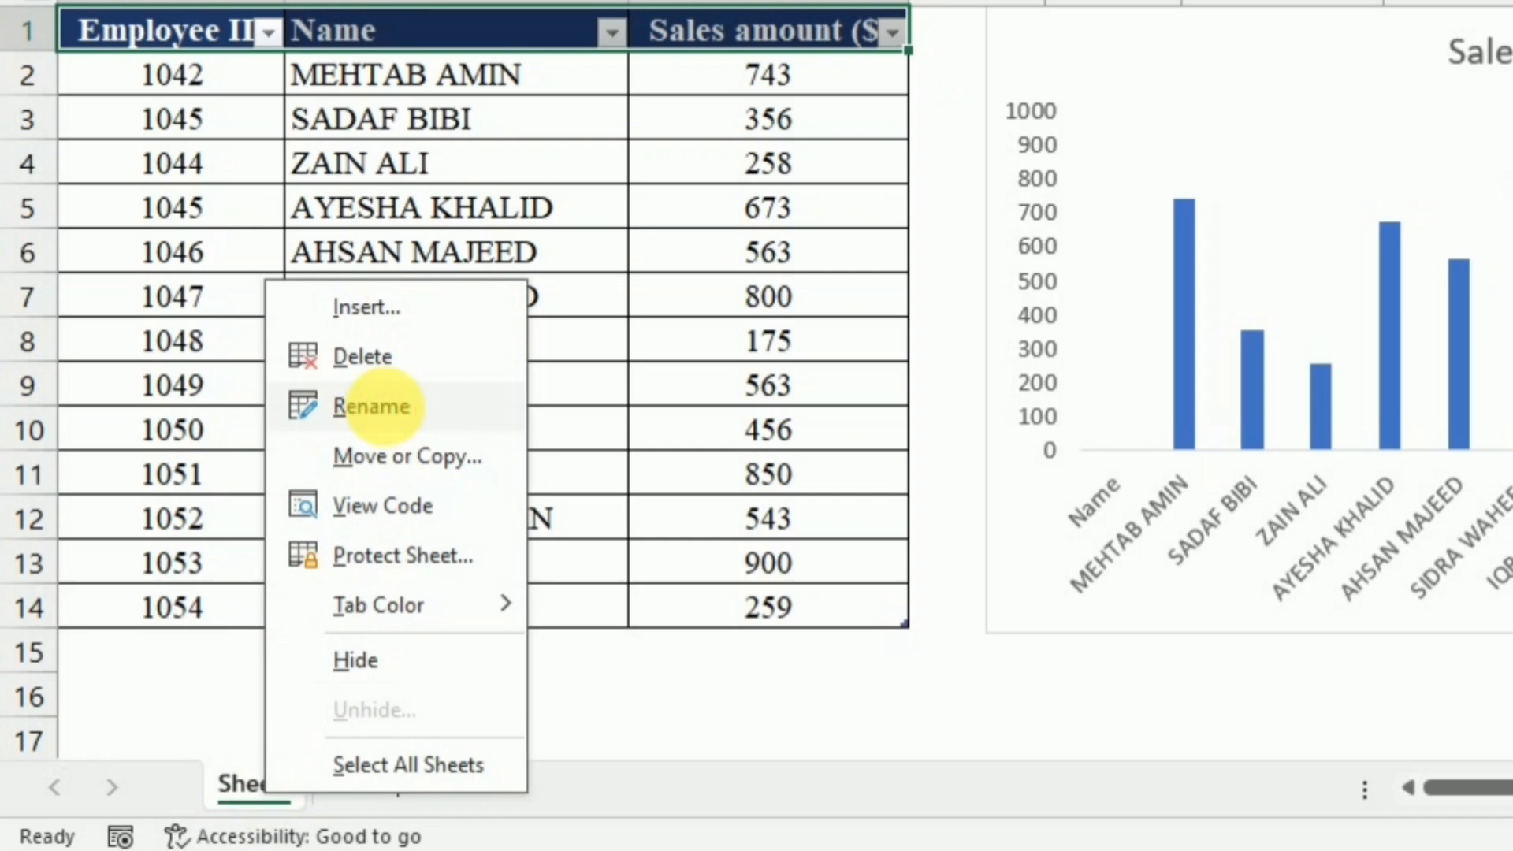
{"action": "key", "text": "BackSpace"}
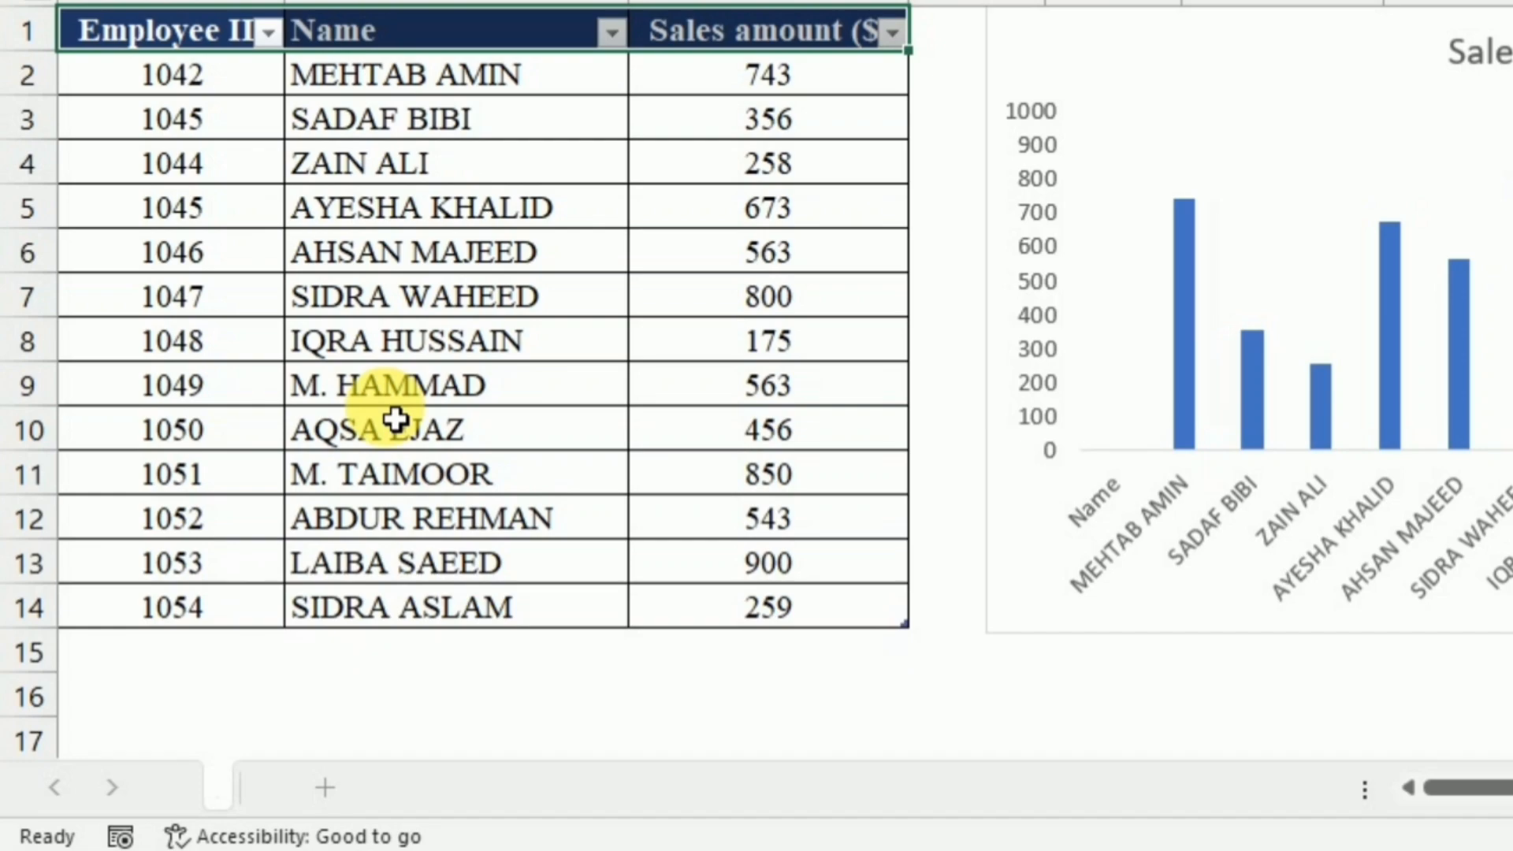
{"action": "type", "text": "Sales dat"}
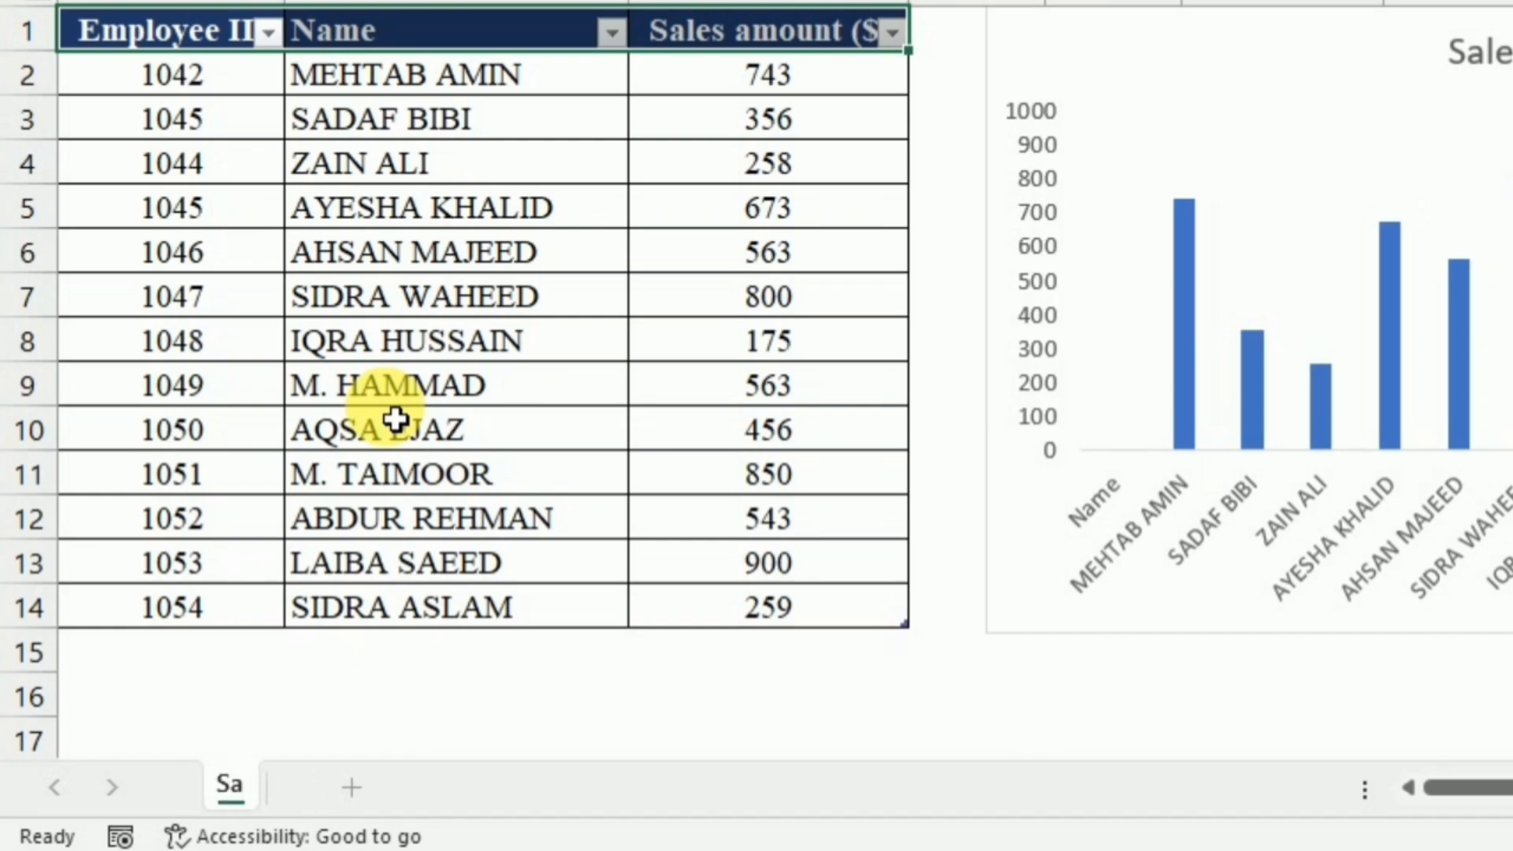
{"action": "type", "text": "a 2024"}
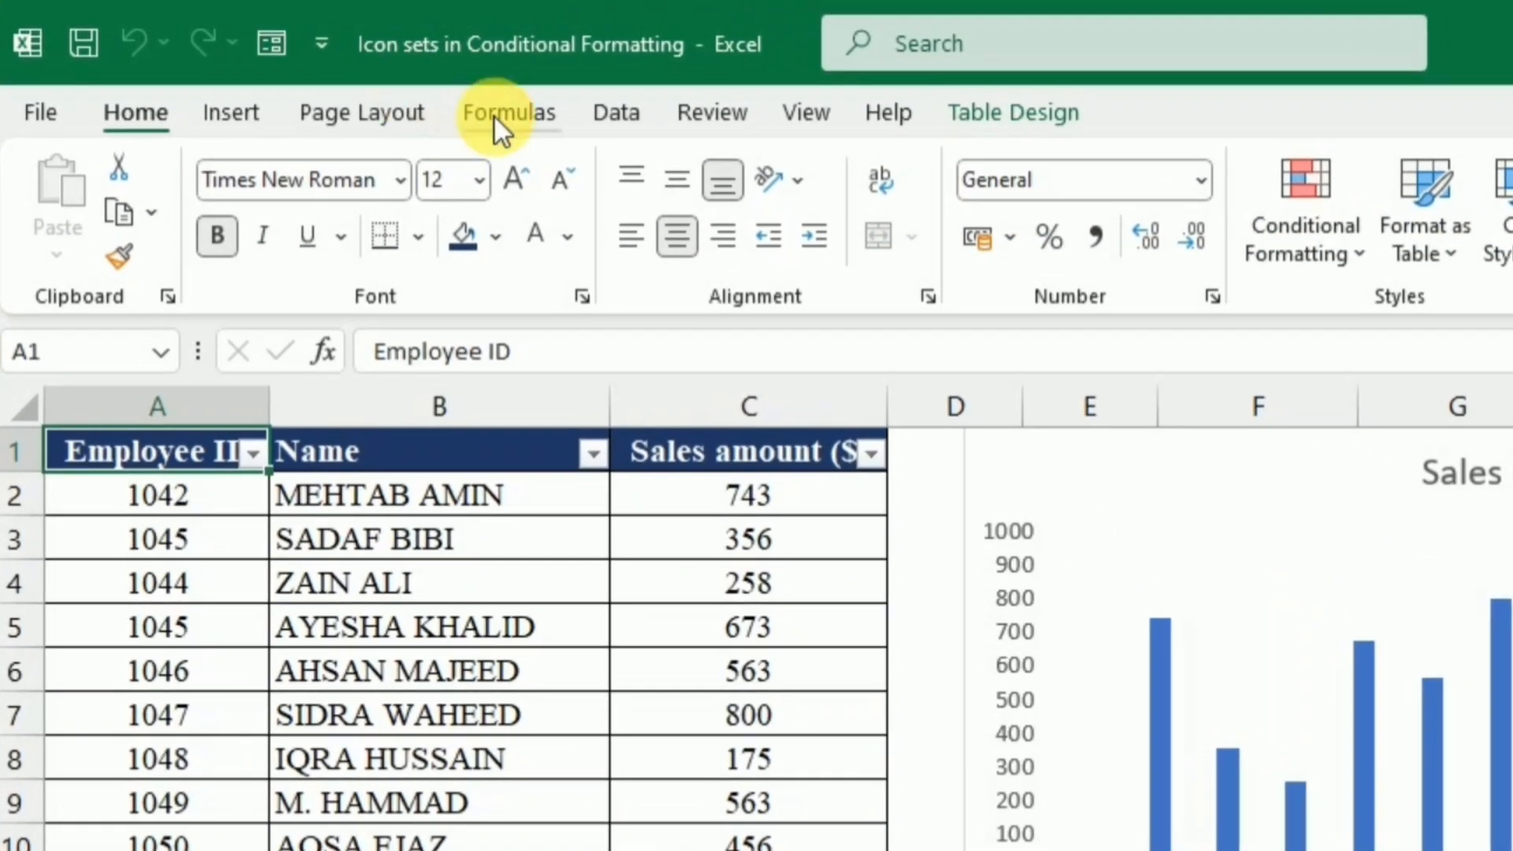
Show the formula commands, start the Windows Narrator screen reader and minimize its welcome window
{"action": "left_click", "coordinate": [495, 117]}
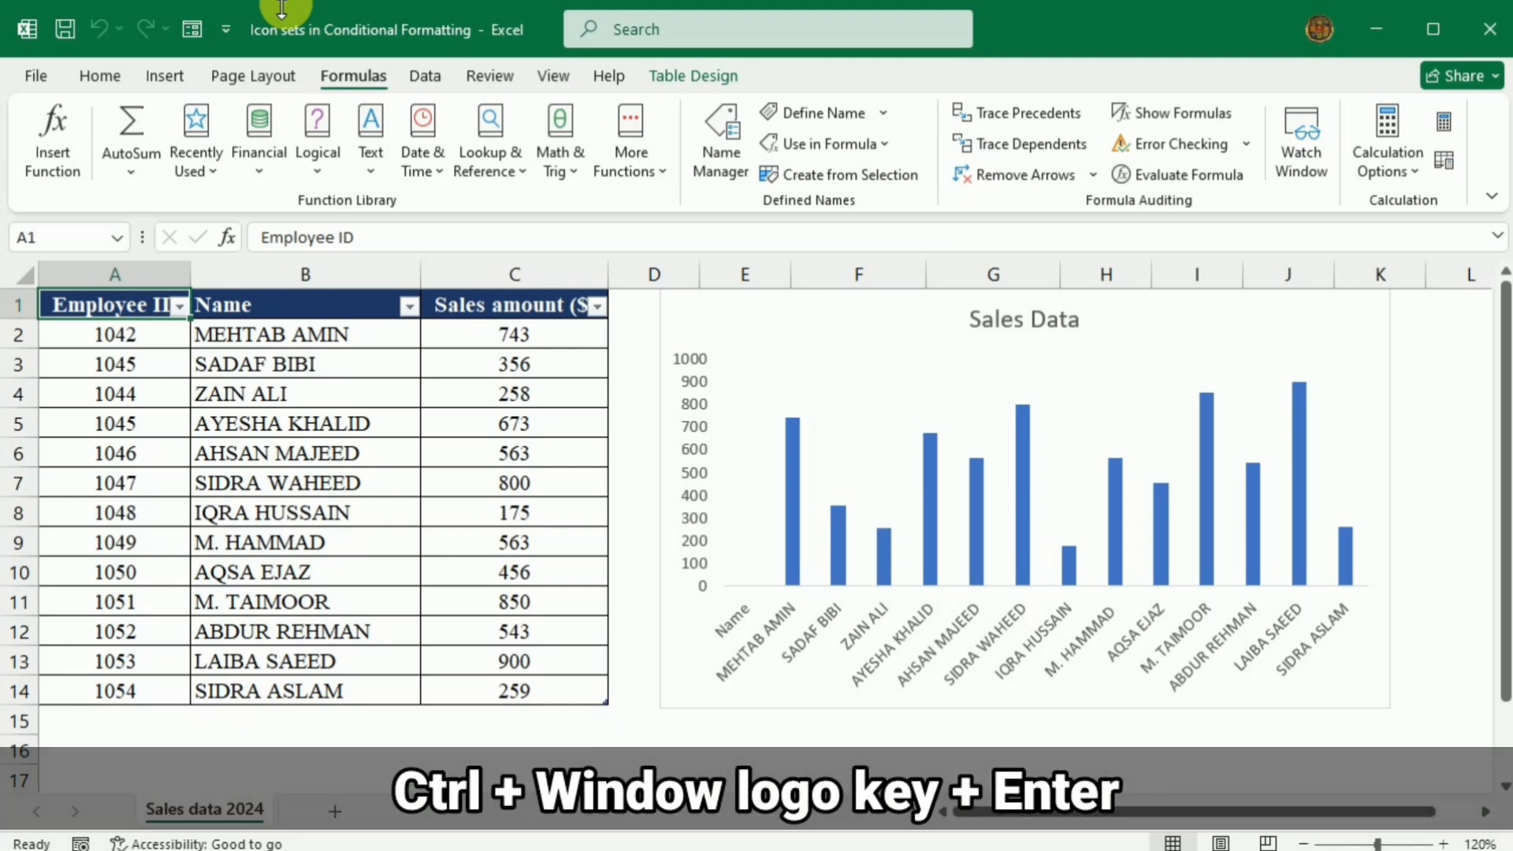
{"action": "key", "text": "ctrl+super+Return"}
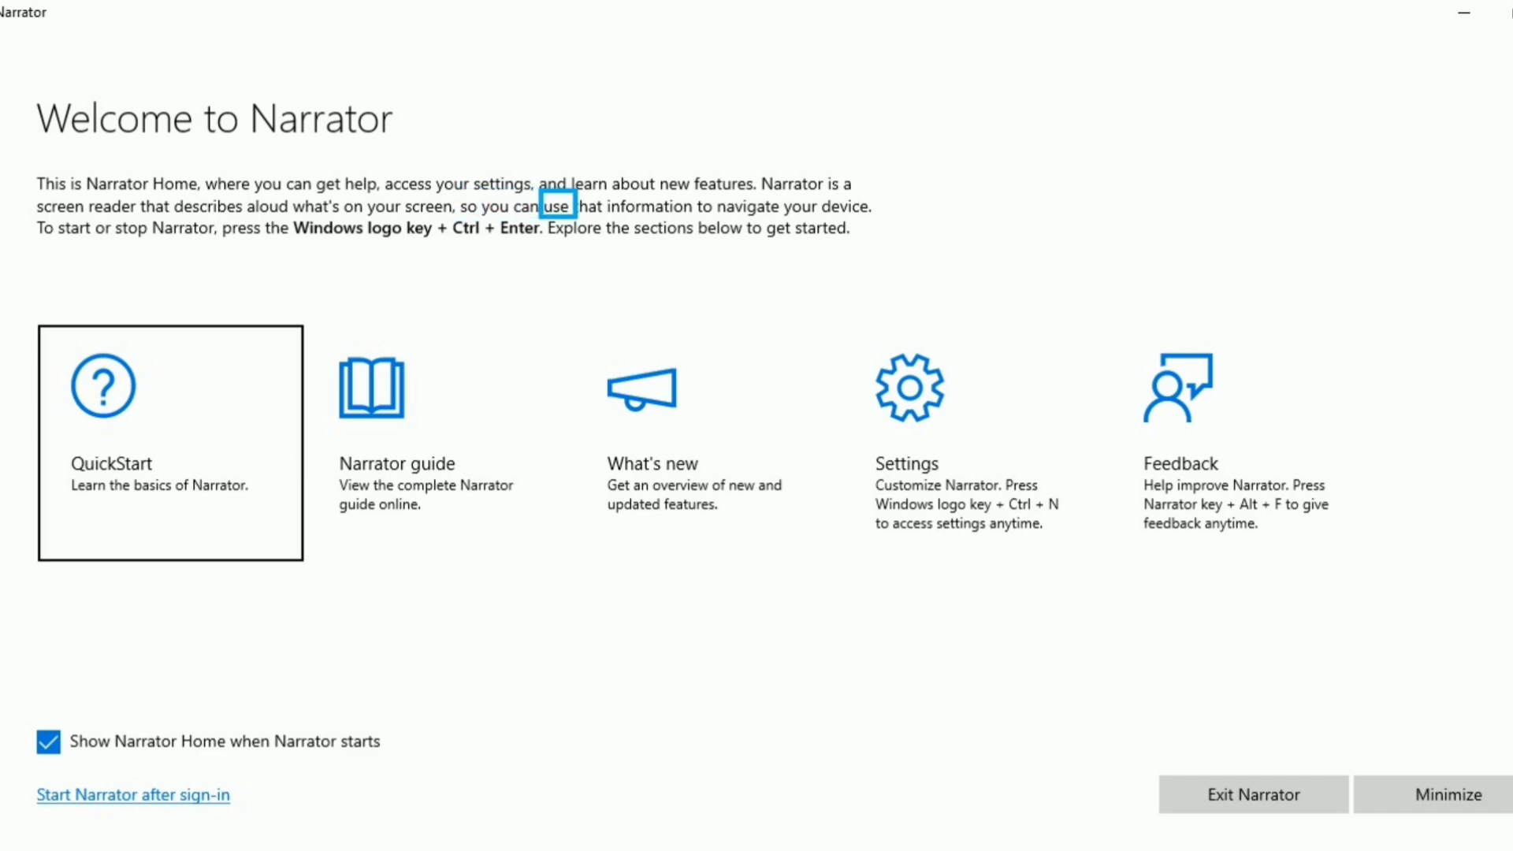
{"action": "left_click", "coordinate": [1428, 782]}
Cycle the keyboard focus through the ribbon, sheet tabs, status bar and worksheet to examine Narrator's navigation between Excel's window areas
{"action": "key", "text": "F6"}
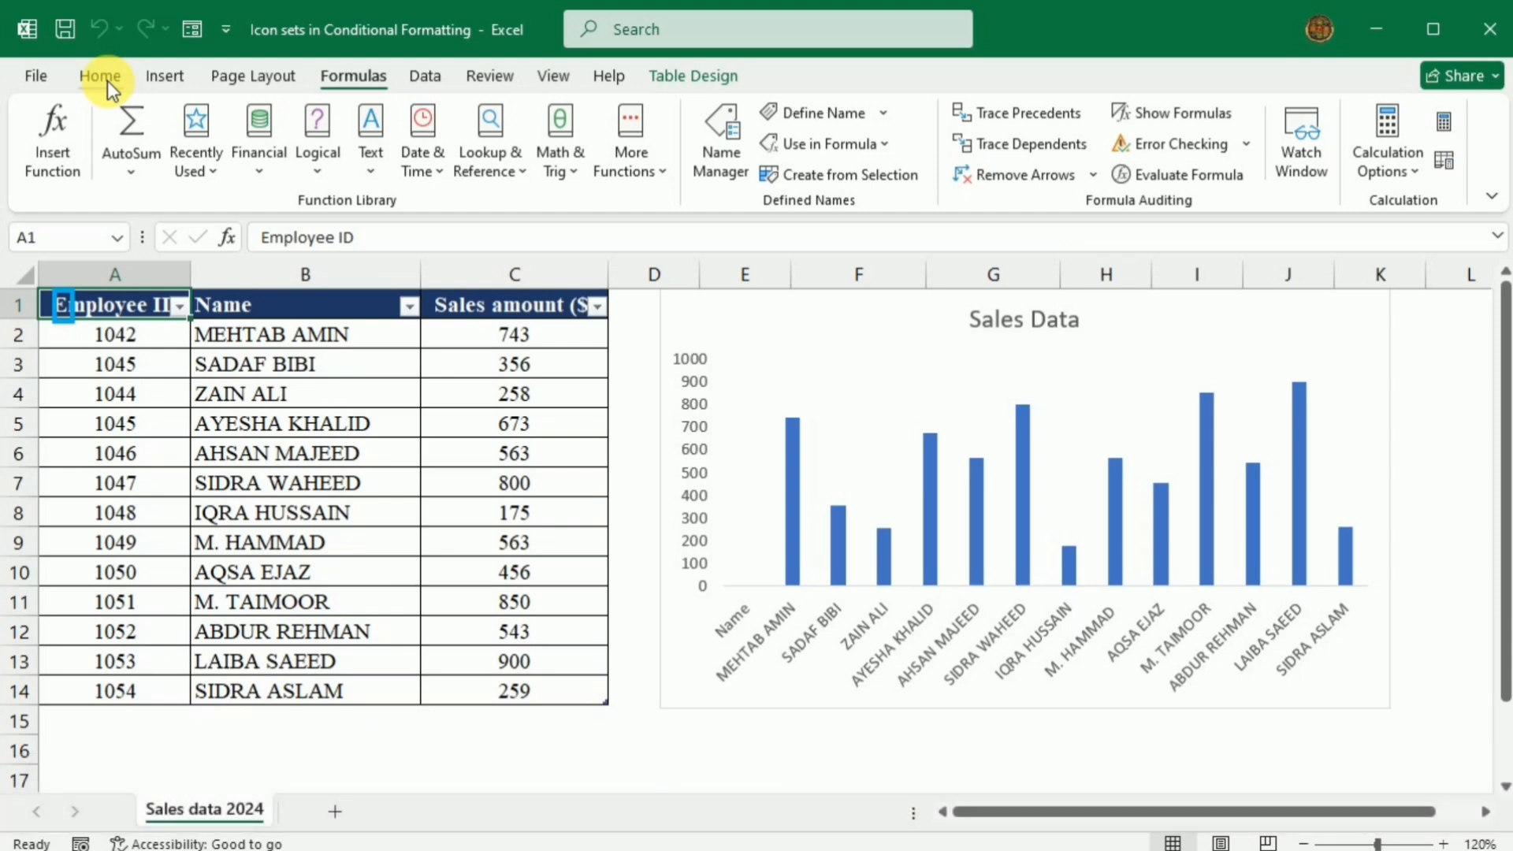
{"action": "key", "text": "F6"}
{"action": "key", "text": "F6"}
{"action": "key", "text": "F6"}
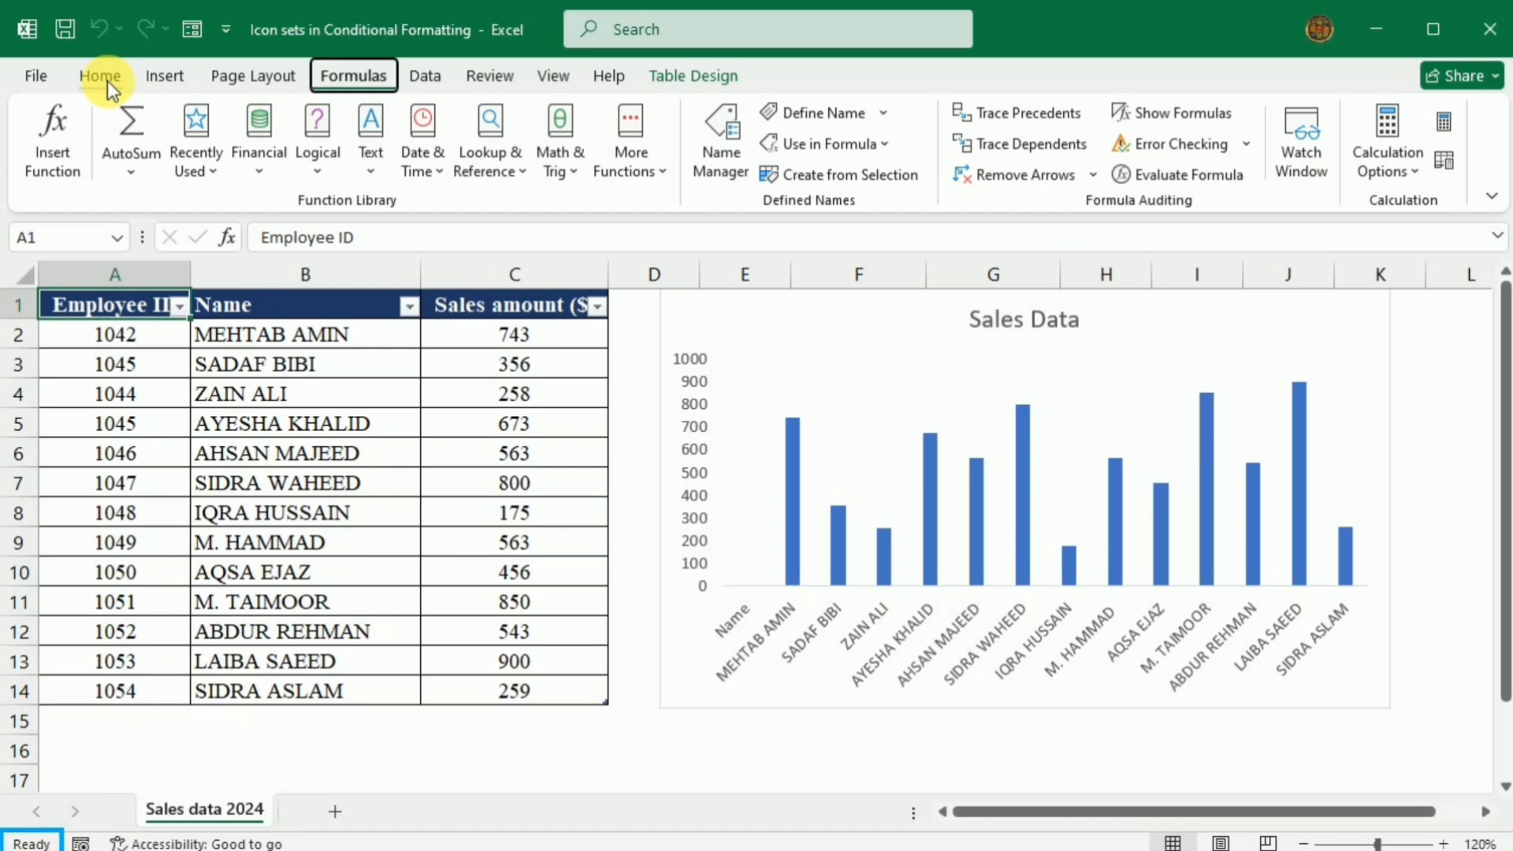
{"action": "key", "text": "F6"}
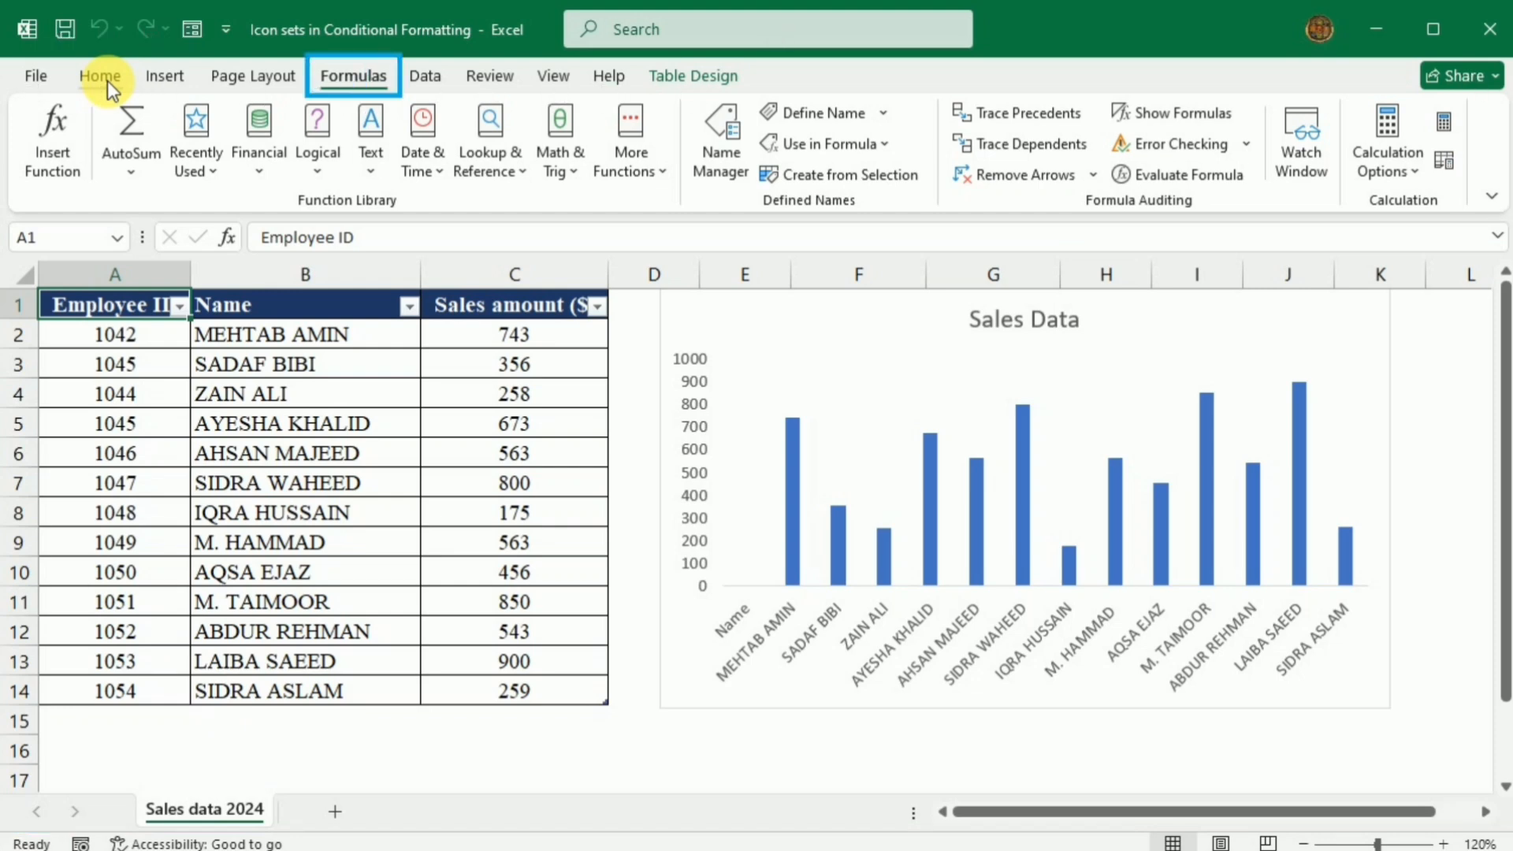
{"action": "key", "text": "F6"}
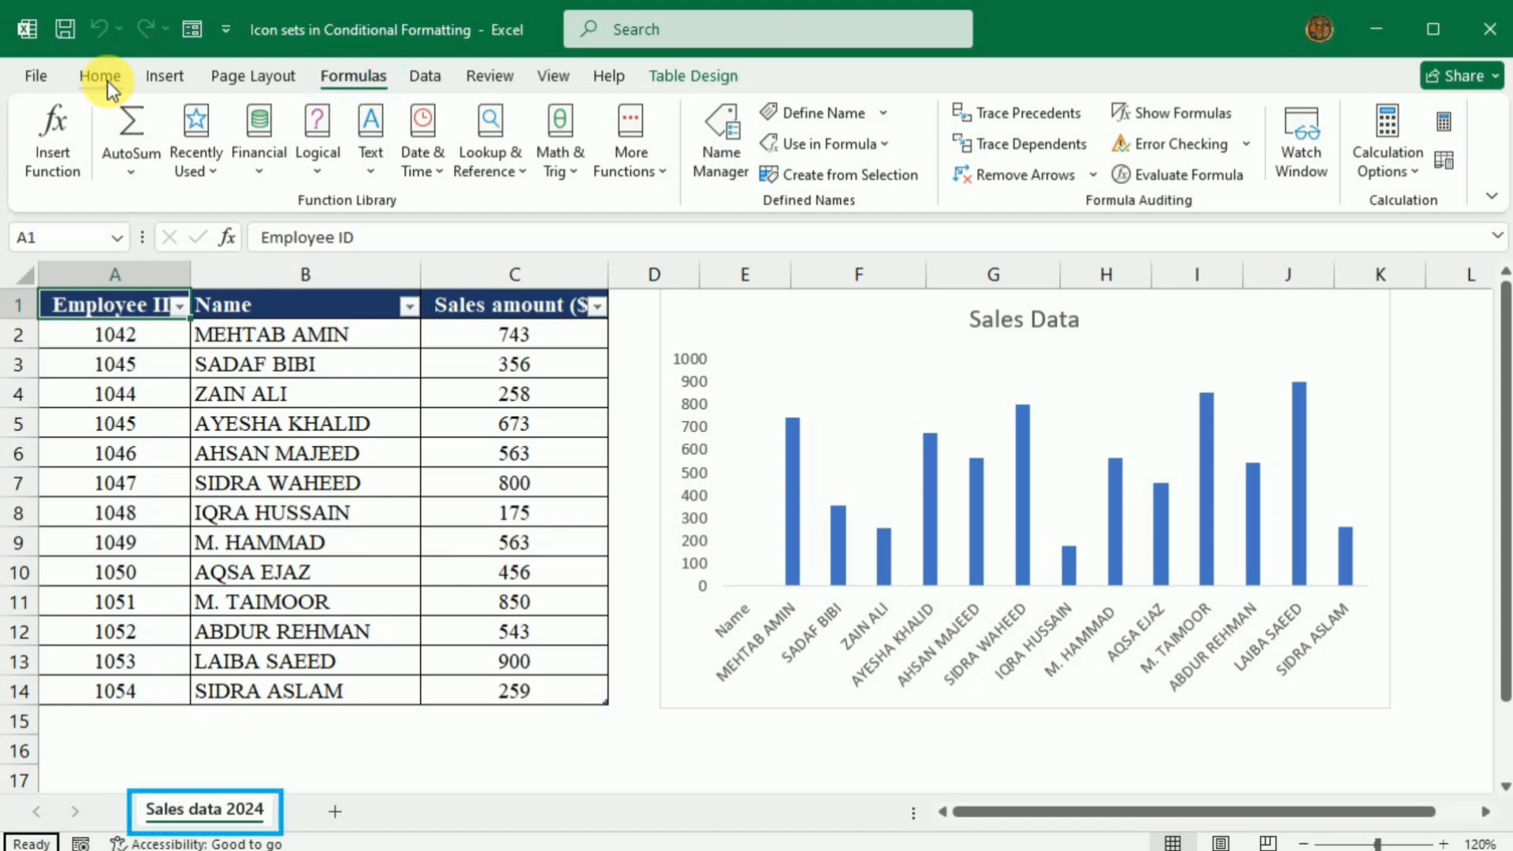
{"action": "key", "text": "F6"}
{"action": "key", "text": "F6"}
{"action": "key", "text": "F6"}
{"action": "key", "text": "F6"}
{"action": "key", "text": "F6"}
{"action": "key", "text": "F6"}
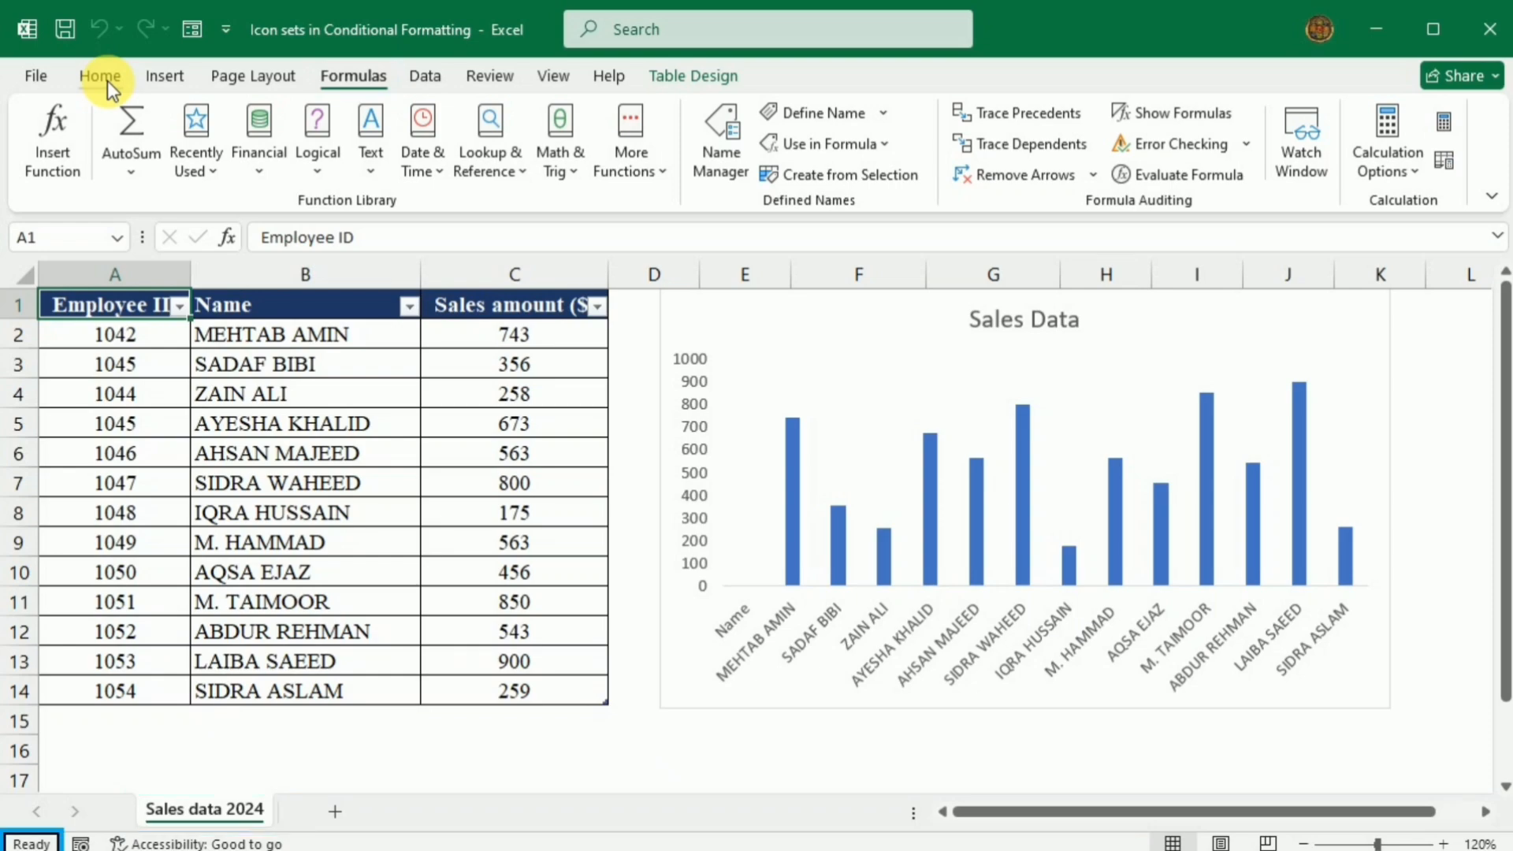
{"action": "key", "text": "F6"}
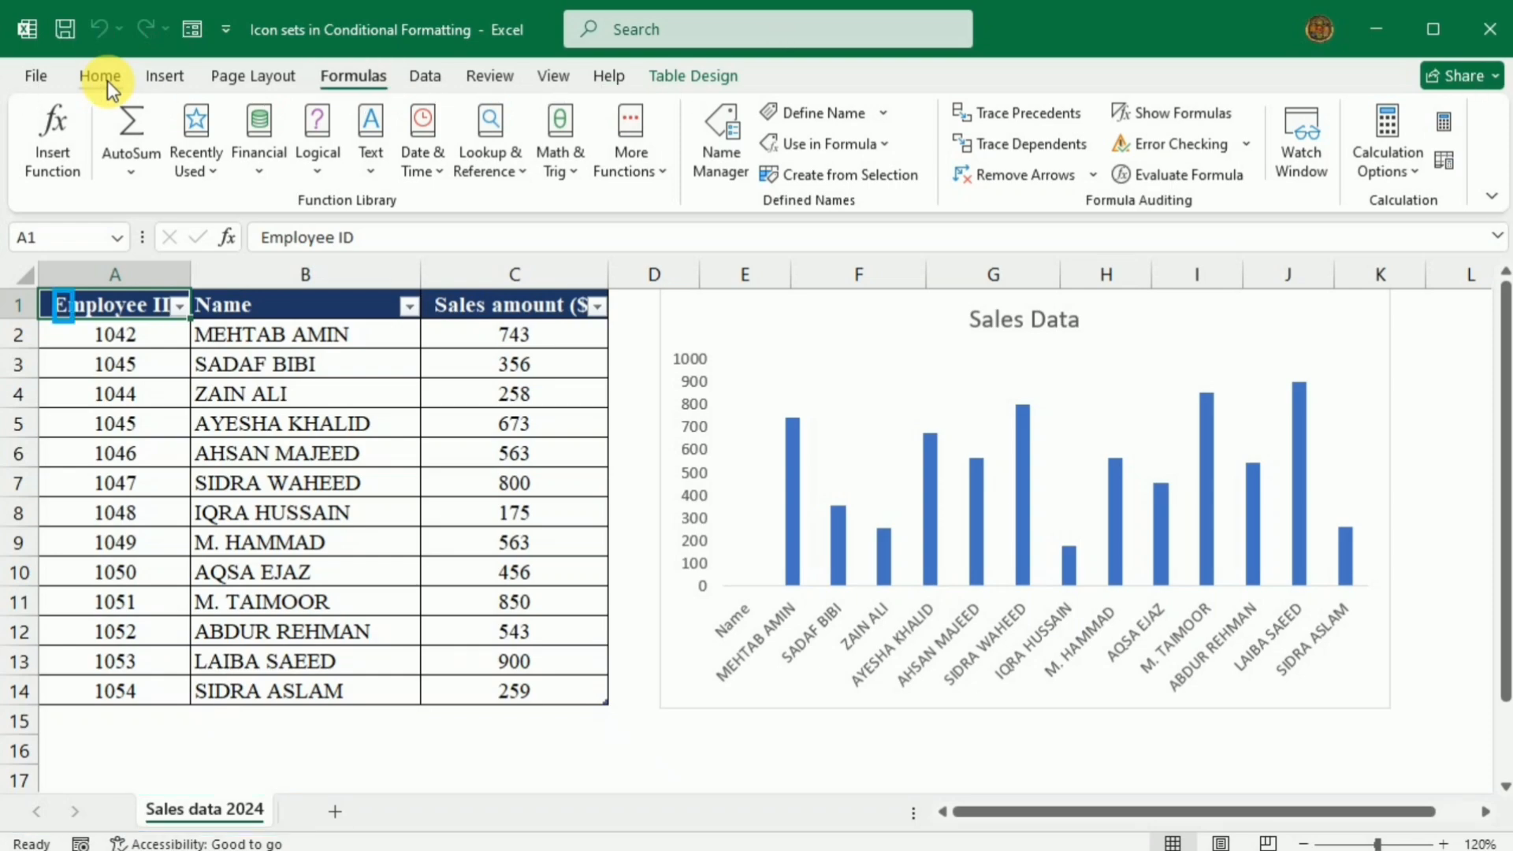